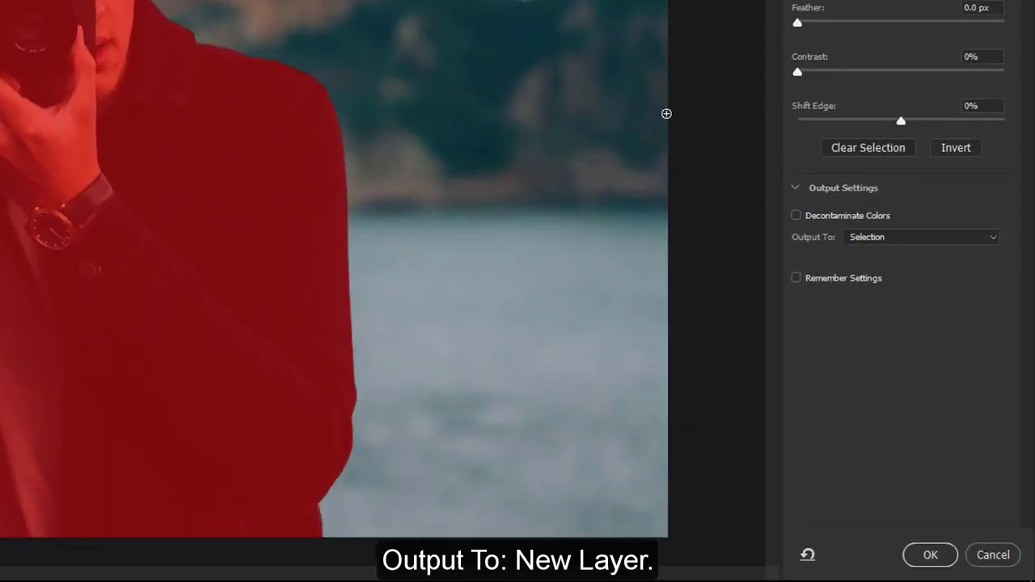
Output the refined selection of the man to a new layer
{"action": "left_click", "coordinate": [934, 236]}
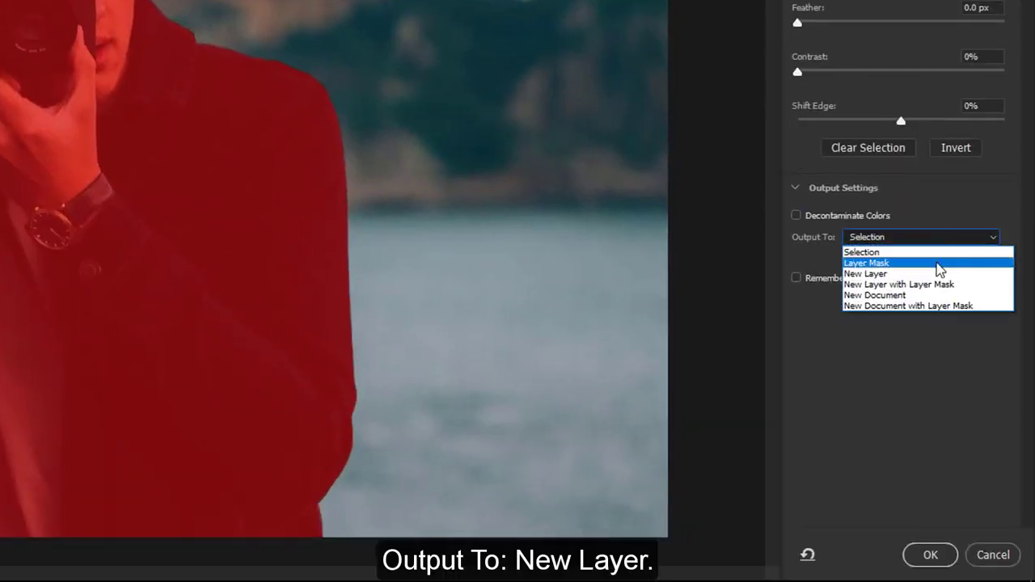
{"action": "left_click", "coordinate": [873, 274]}
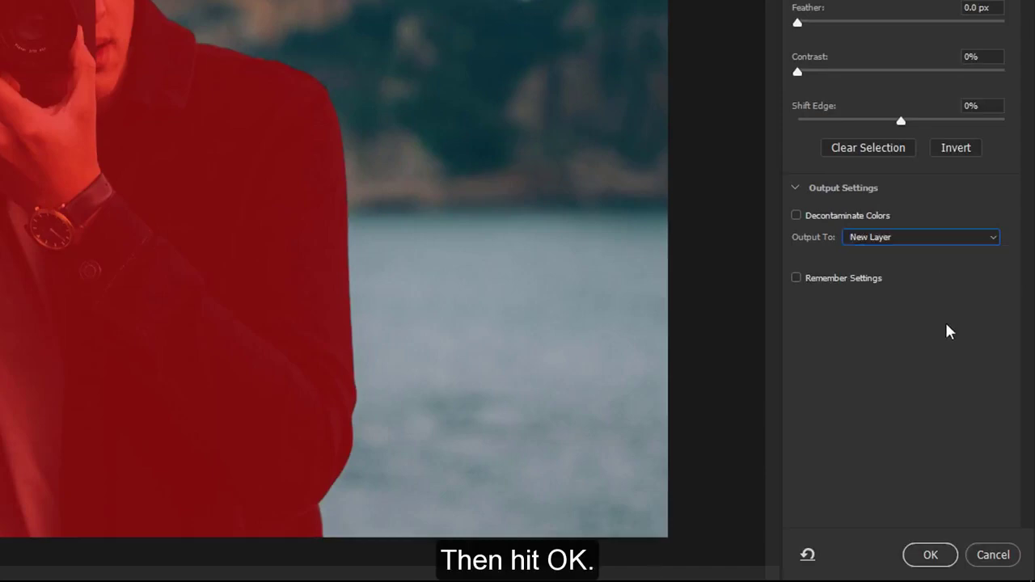
{"action": "left_click", "coordinate": [931, 554]}
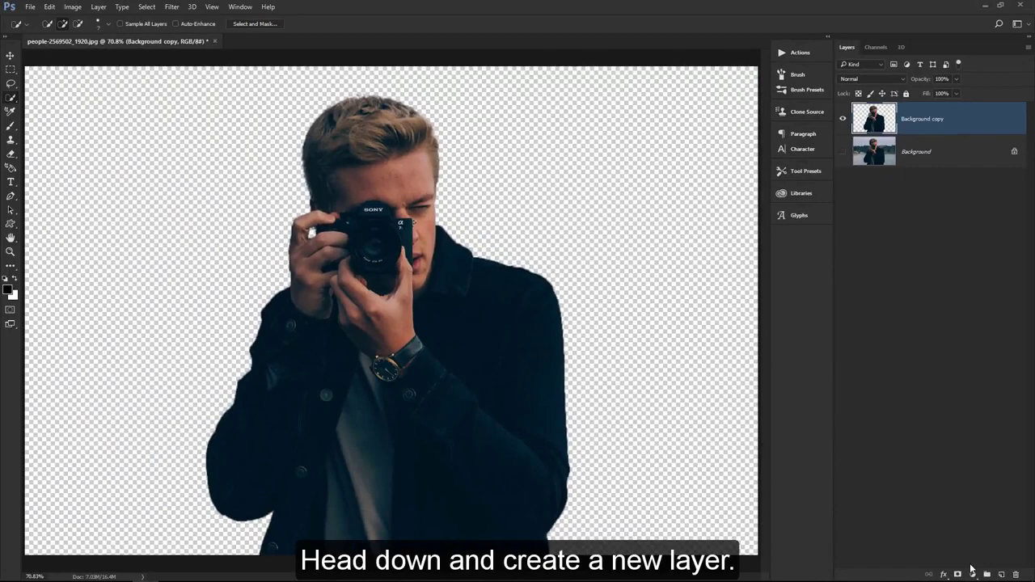
Create a new layer, place it directly below the Background copy layer and rename it BACKGROUND
{"action": "left_click", "coordinate": [1003, 574]}
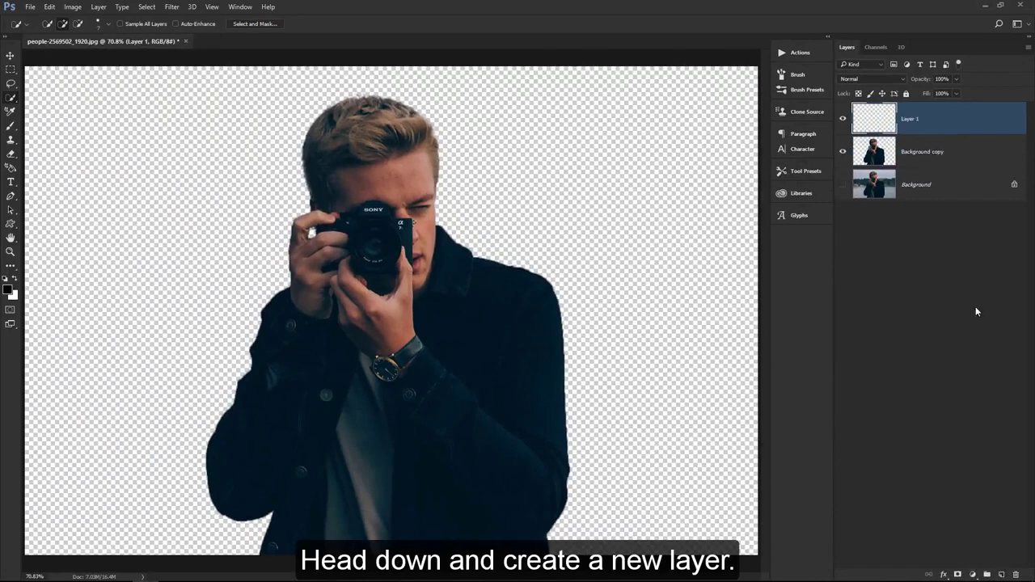
{"action": "left_click_drag", "start_coordinate": [932, 121], "coordinate": [936, 156]}
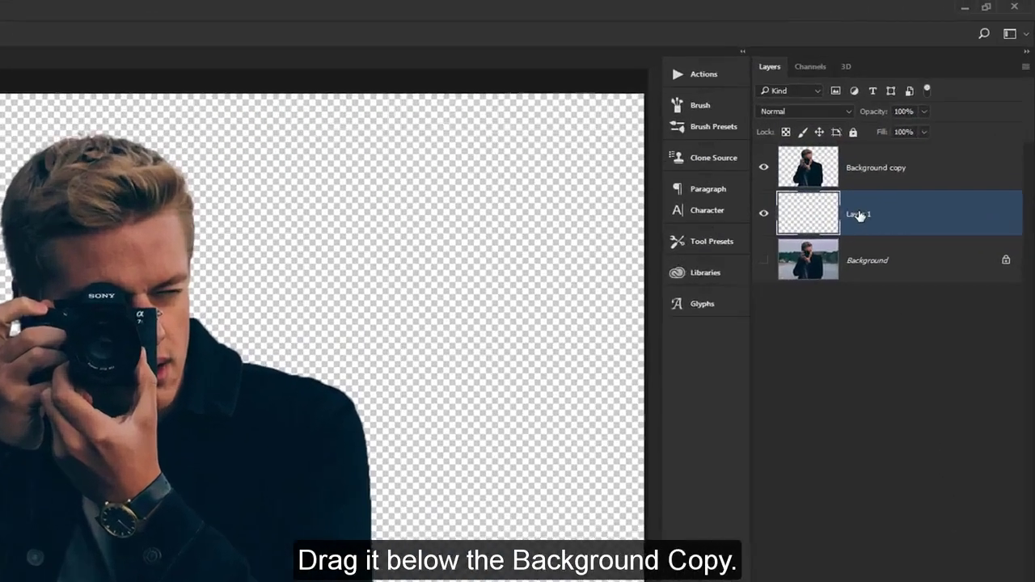
{"action": "double_click", "coordinate": [911, 150]}
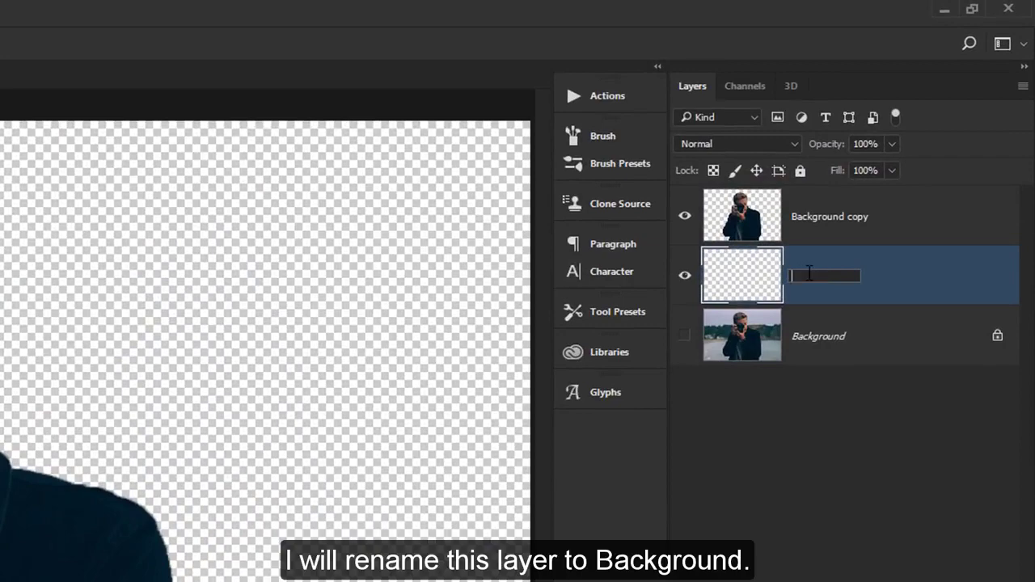
{"action": "type", "text": "BACKGROUND"}
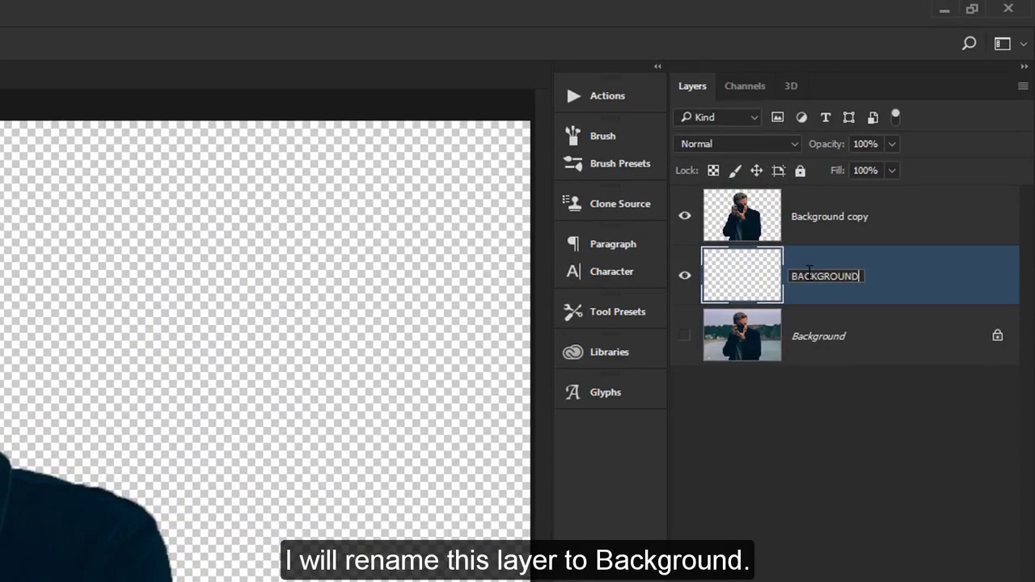
{"action": "key", "text": "Return"}
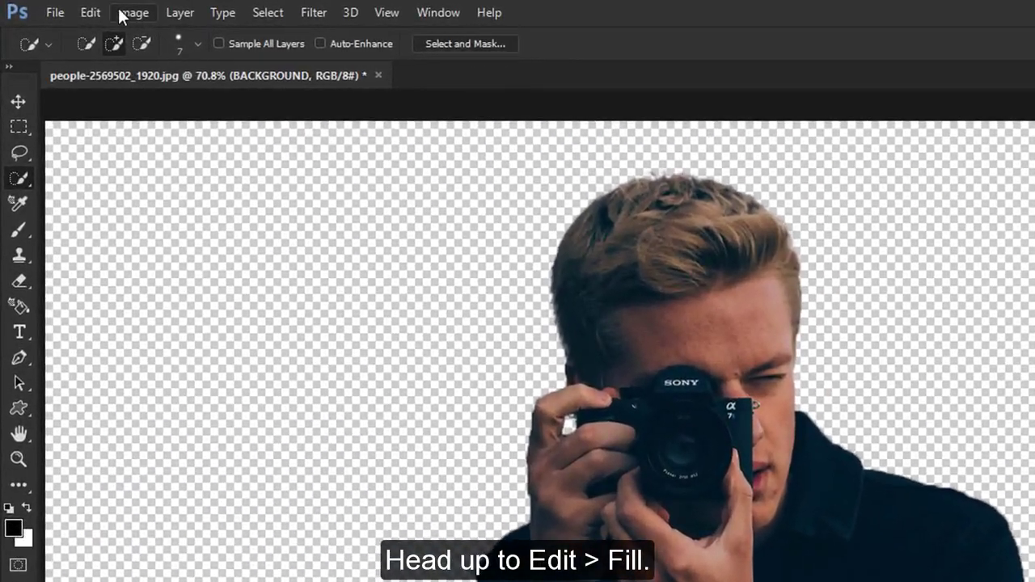
Fill the BACKGROUND layer with White in Normal mode at 100% opacity
{"action": "left_click", "coordinate": [89, 12]}
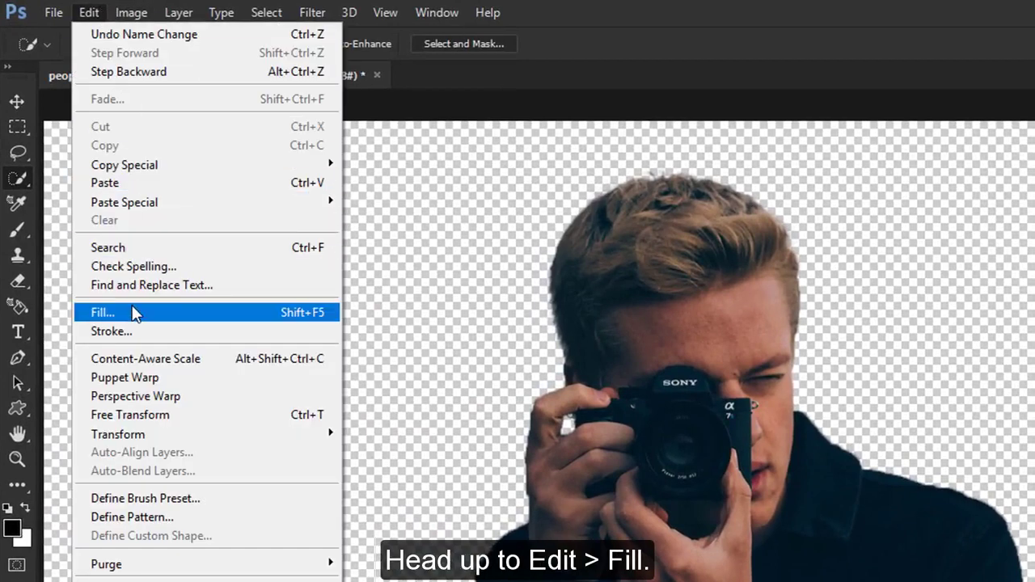
{"action": "left_click", "coordinate": [136, 313]}
{"action": "left_click", "coordinate": [767, 201]}
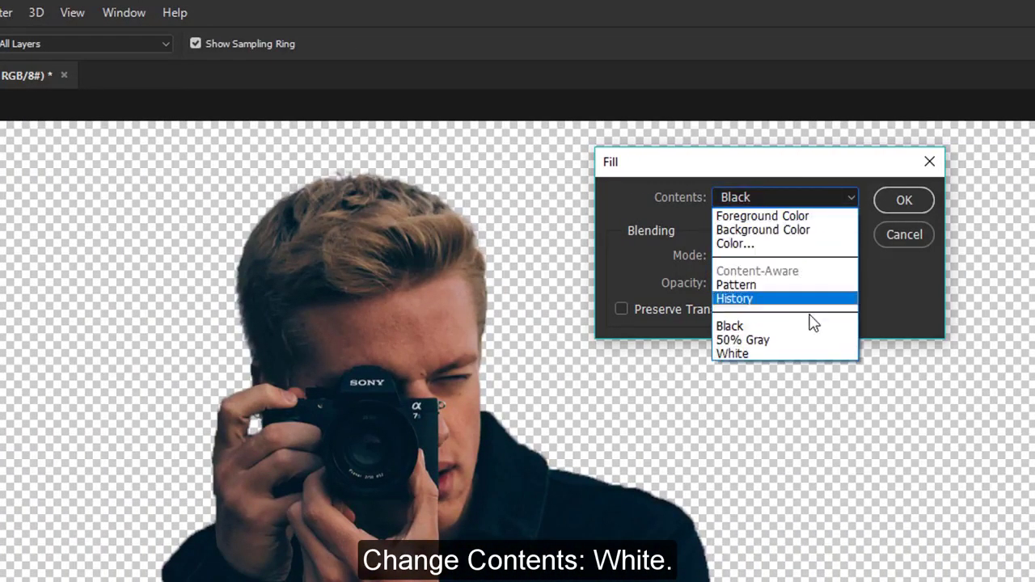
{"action": "left_click", "coordinate": [816, 353]}
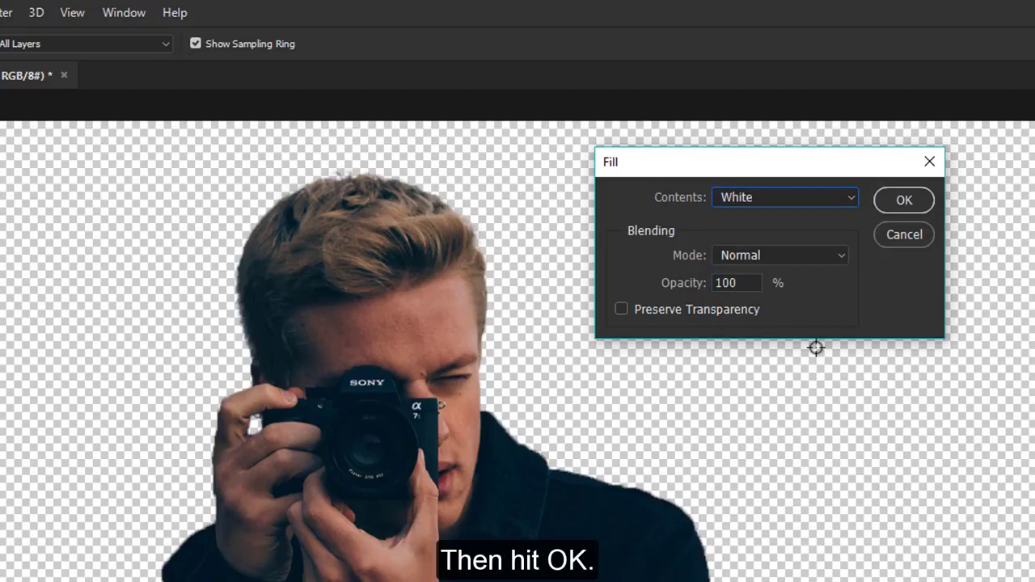
{"action": "left_click", "coordinate": [927, 204]}
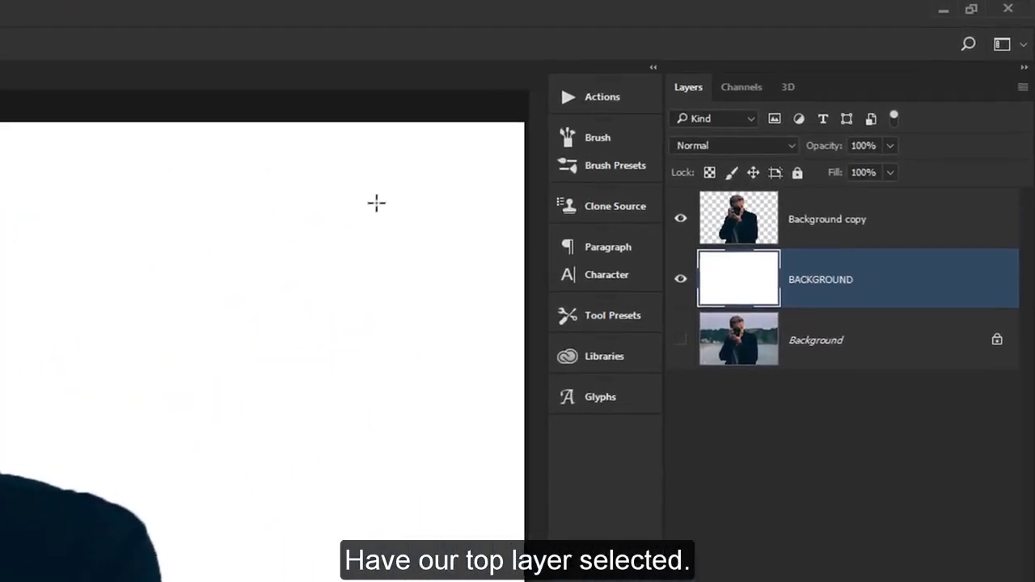
Rename the Background copy layer, which holds the cut-out man, to EFFECT
{"action": "key", "text": "alt+bracketright"}
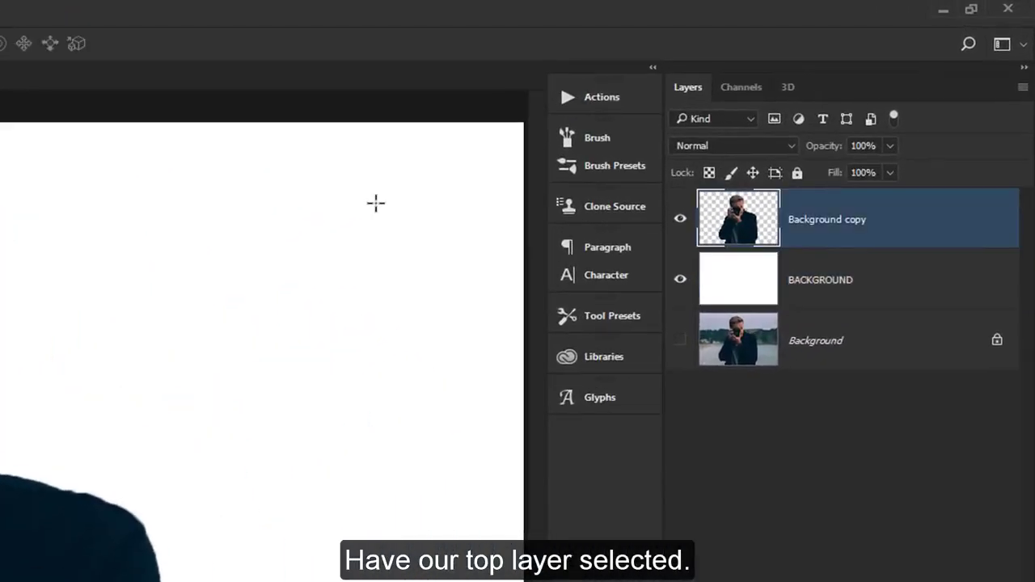
{"action": "double_click", "coordinate": [827, 221]}
{"action": "type", "text": "EFFECT"}
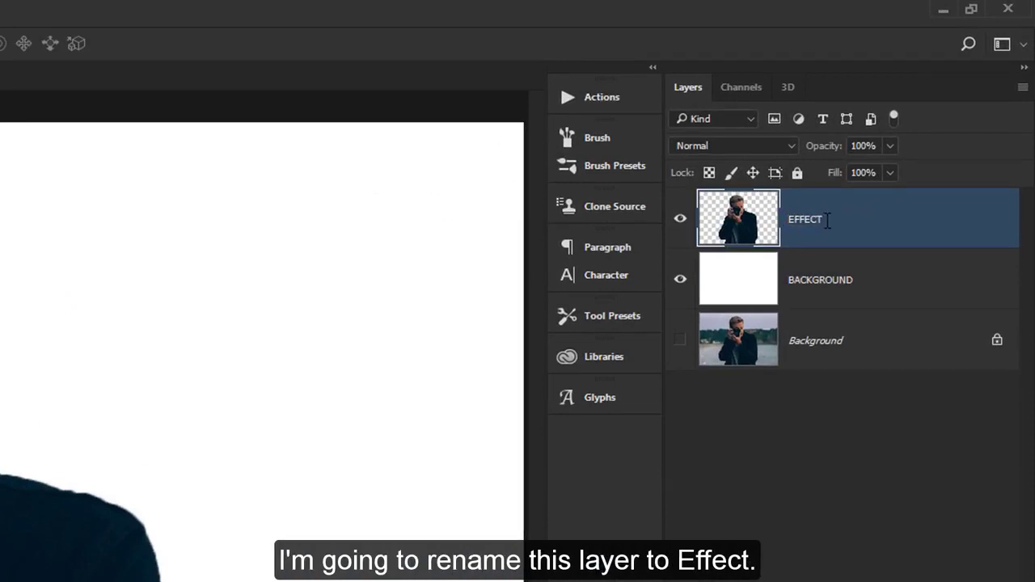
Duplicate the EFFECT layer in the same document under the name MAN
{"action": "right_click", "coordinate": [826, 222]}
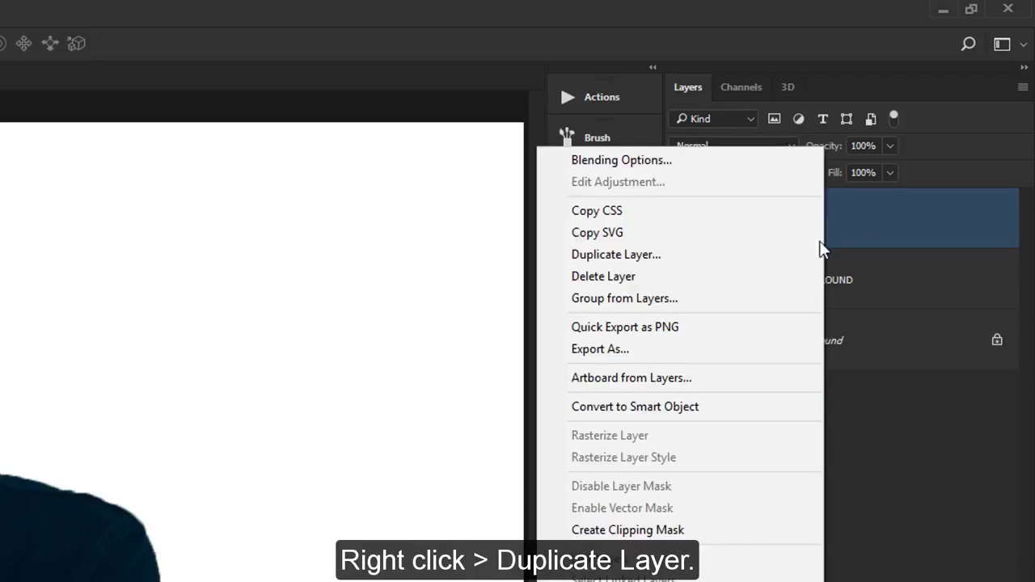
{"action": "left_click", "coordinate": [813, 255]}
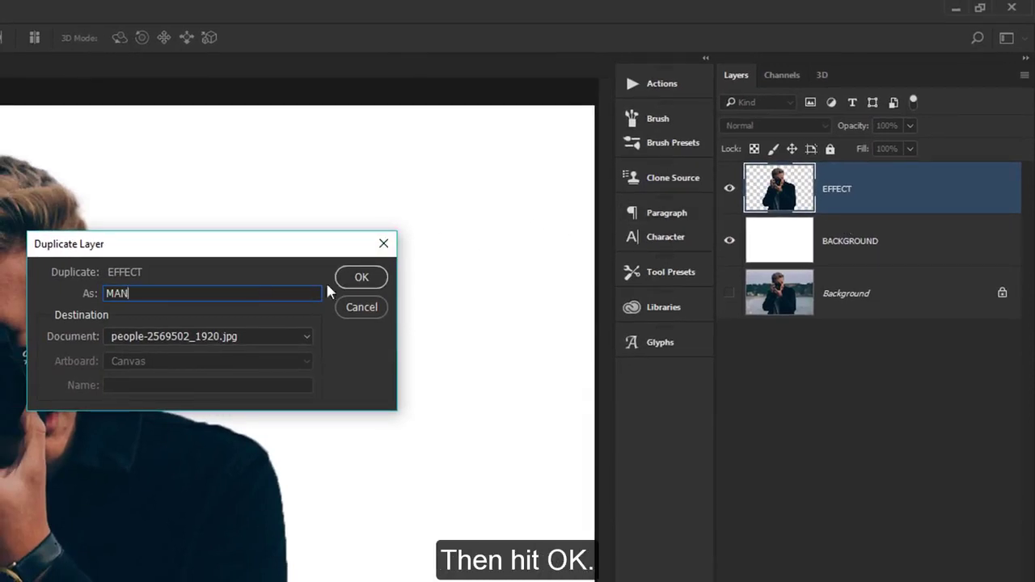
{"action": "left_click", "coordinate": [361, 277]}
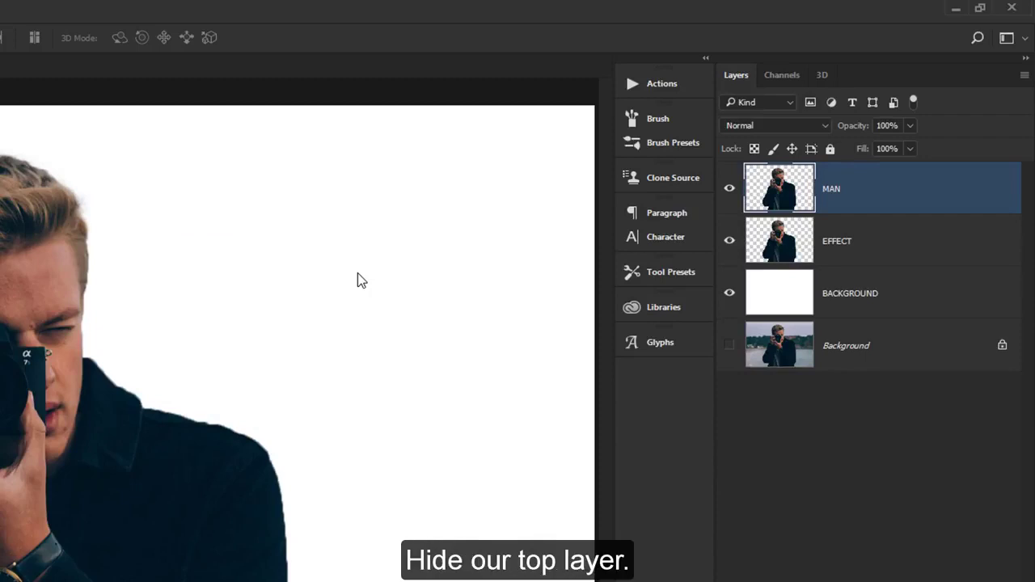
Hide the MAN layer and use the Liquify filter on EFFECT to warp the model outward with a size 400 brush until he covers the canvas
{"action": "left_click", "coordinate": [837, 243]}
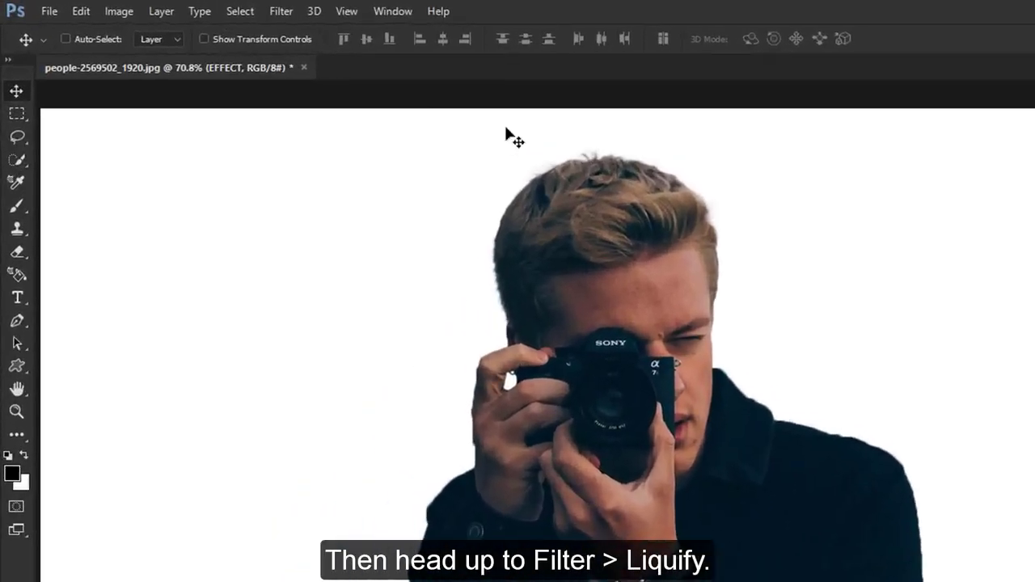
{"action": "left_click", "coordinate": [283, 12]}
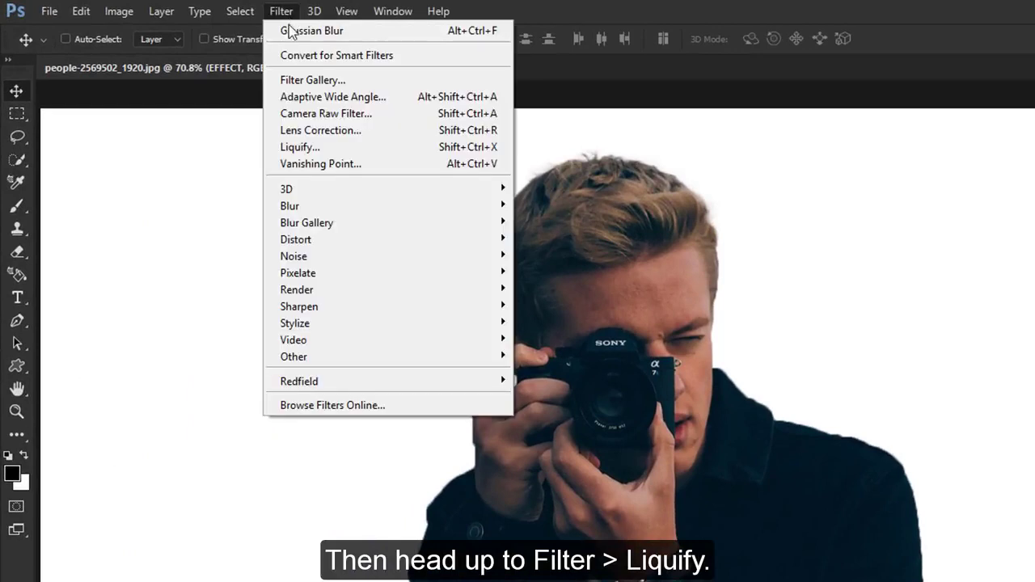
{"action": "left_click", "coordinate": [336, 149]}
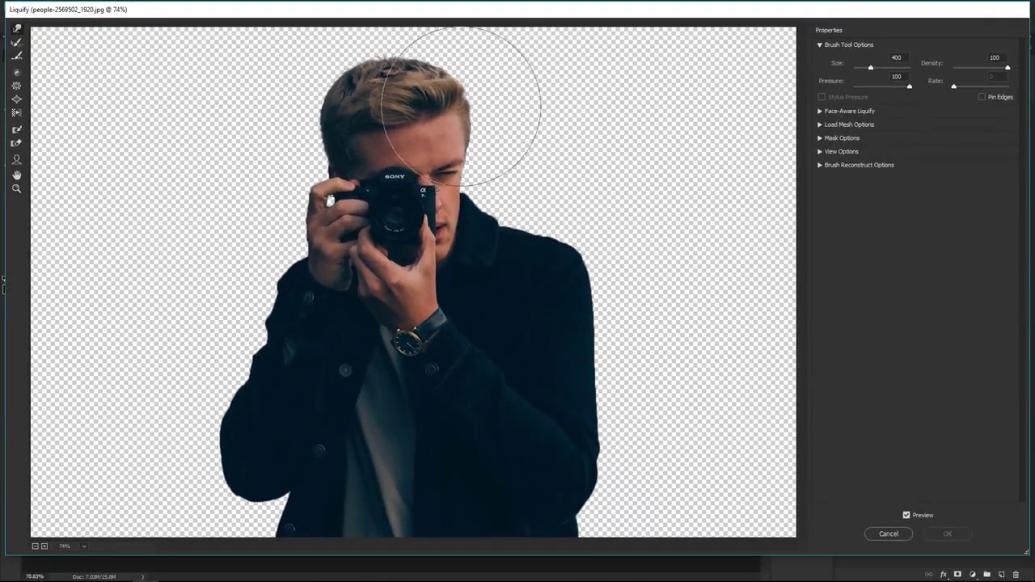
{"action": "left_click_drag", "start_coordinate": [460, 105], "coordinate": [631, 36]}
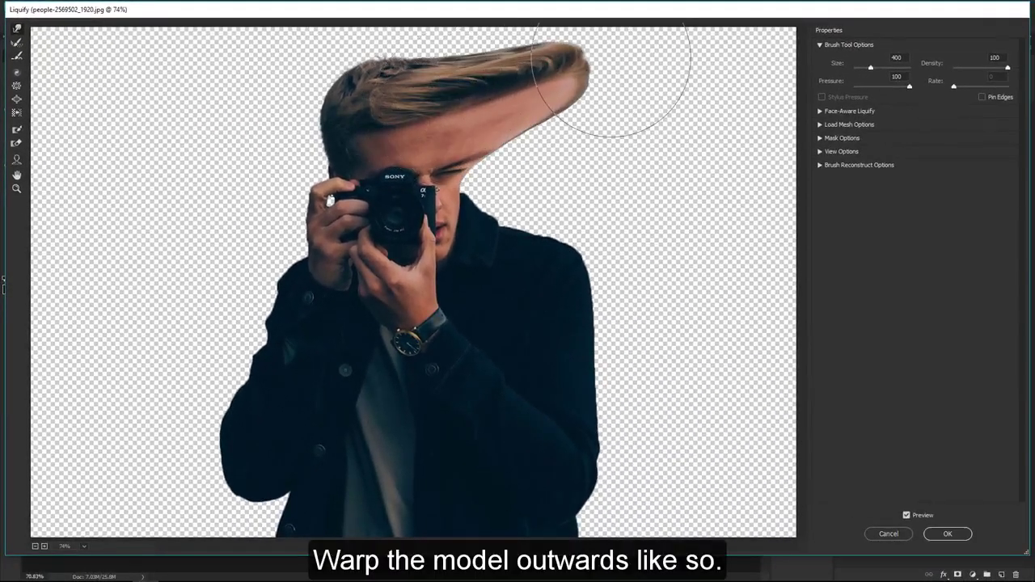
{"action": "mouse_move", "coordinate": [453, 166]}
{"action": "left_mouse_down"}
{"action": "mouse_move", "coordinate": [636, 196]}
{"action": "mouse_move", "coordinate": [697, 123]}
{"action": "mouse_move", "coordinate": [772, 202]}
{"action": "mouse_move", "coordinate": [728, 324]}
{"action": "mouse_move", "coordinate": [712, 453]}
{"action": "mouse_move", "coordinate": [650, 308]}
{"action": "mouse_move", "coordinate": [684, 300]}
{"action": "mouse_move", "coordinate": [518, 89]}
{"action": "mouse_move", "coordinate": [89, 73]}
{"action": "left_mouse_up"}
{"action": "mouse_move", "coordinate": [293, 191]}
{"action": "left_mouse_down"}
{"action": "mouse_move", "coordinate": [131, 147]}
{"action": "mouse_move", "coordinate": [127, 81]}
{"action": "mouse_move", "coordinate": [81, 219]}
{"action": "mouse_move", "coordinate": [104, 347]}
{"action": "mouse_move", "coordinate": [150, 218]}
{"action": "mouse_move", "coordinate": [197, 470]}
{"action": "mouse_move", "coordinate": [46, 381]}
{"action": "mouse_move", "coordinate": [232, 504]}
{"action": "left_mouse_up"}
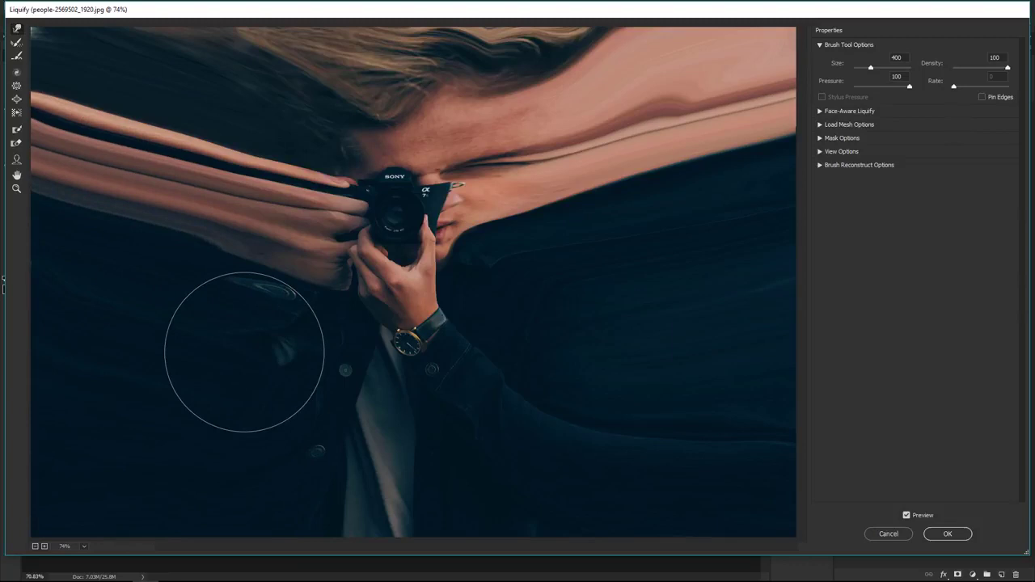
{"action": "left_click", "coordinate": [948, 534]}
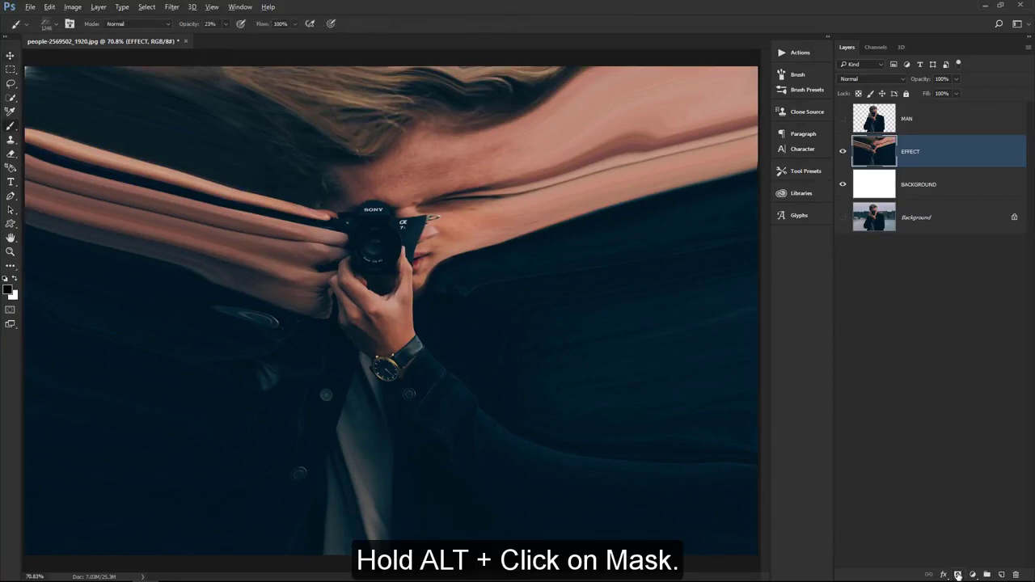
Add a black hide-all mask to the EFFECT layer, and show the MAN layer with a white mask added
{"action": "left_click", "coordinate": [958, 574], "text": "alt"}
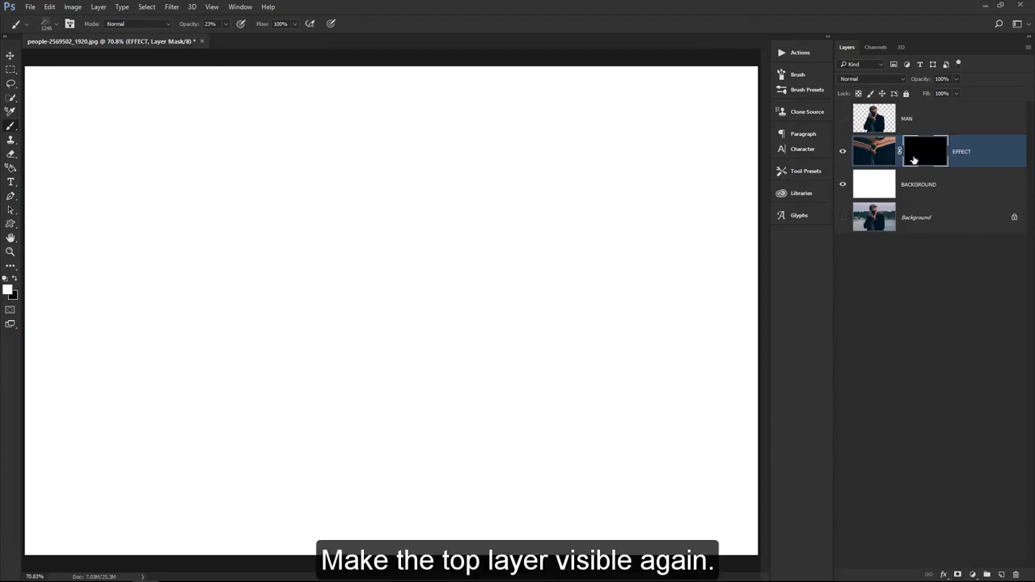
{"action": "left_click", "coordinate": [844, 119]}
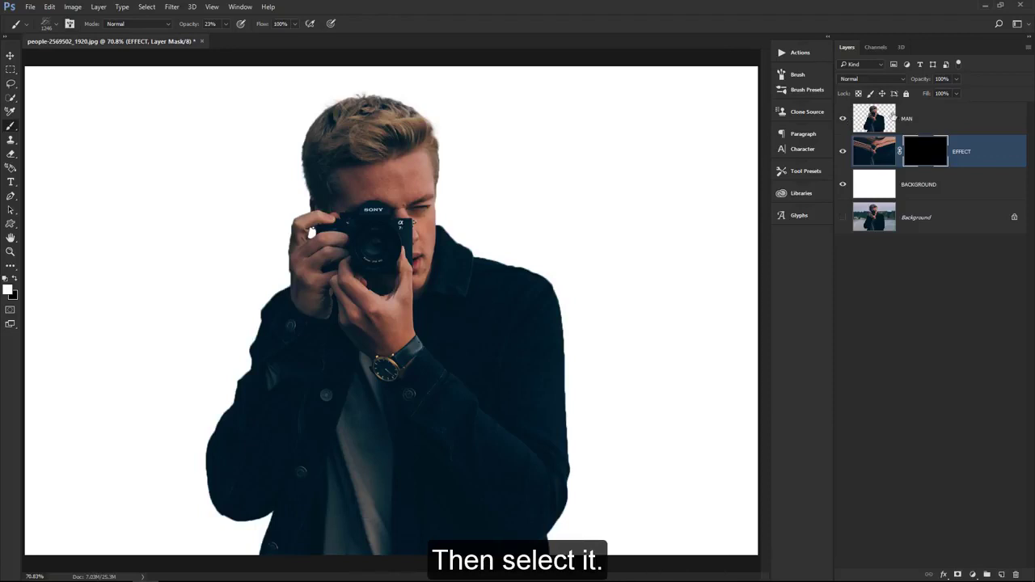
{"action": "left_click", "coordinate": [918, 121]}
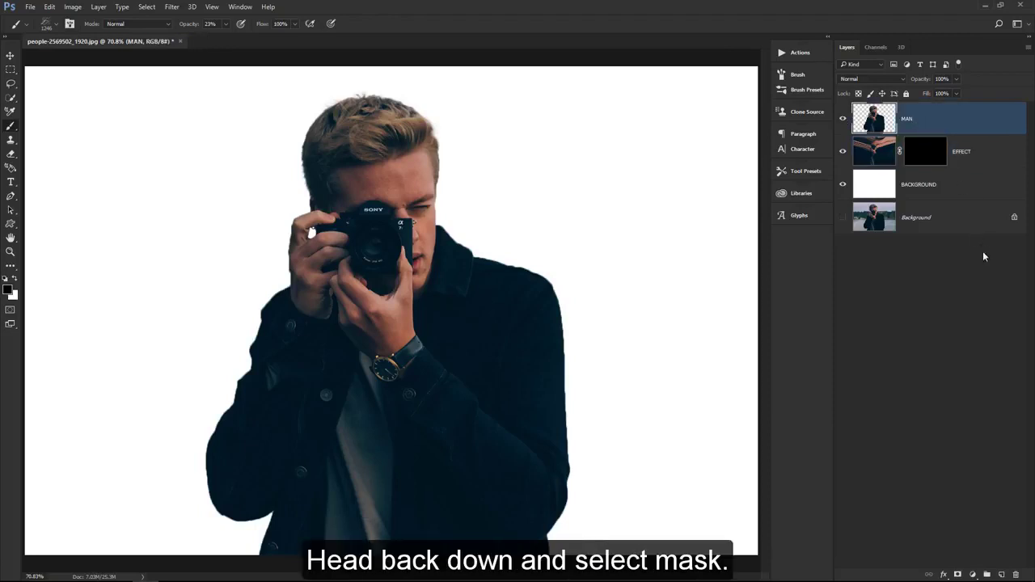
{"action": "left_click", "coordinate": [958, 573]}
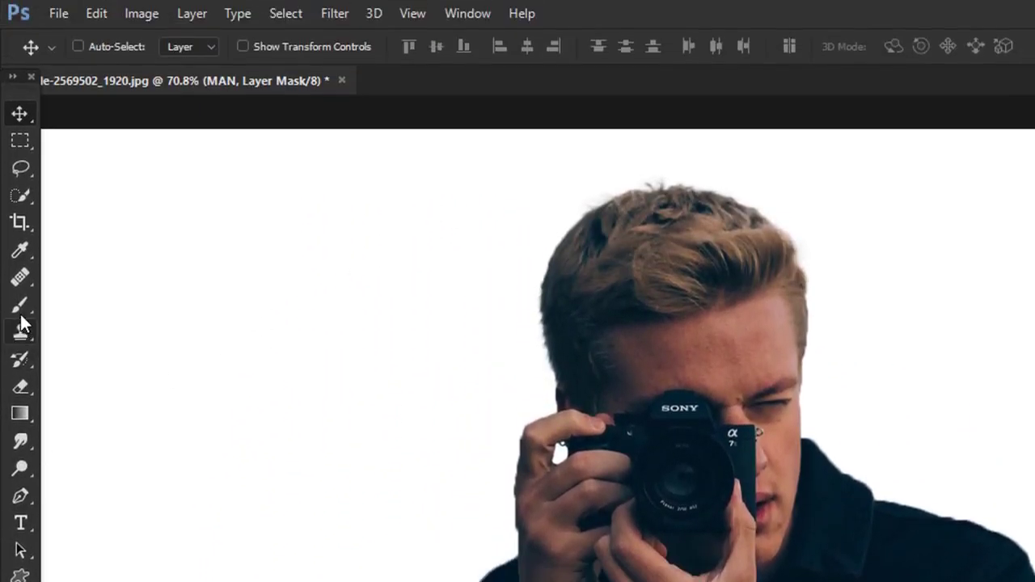
Choose the Brush Tool with a 2500 px particle brush tip for painting on the MAN layer mask
{"action": "right_click", "coordinate": [20, 2]}
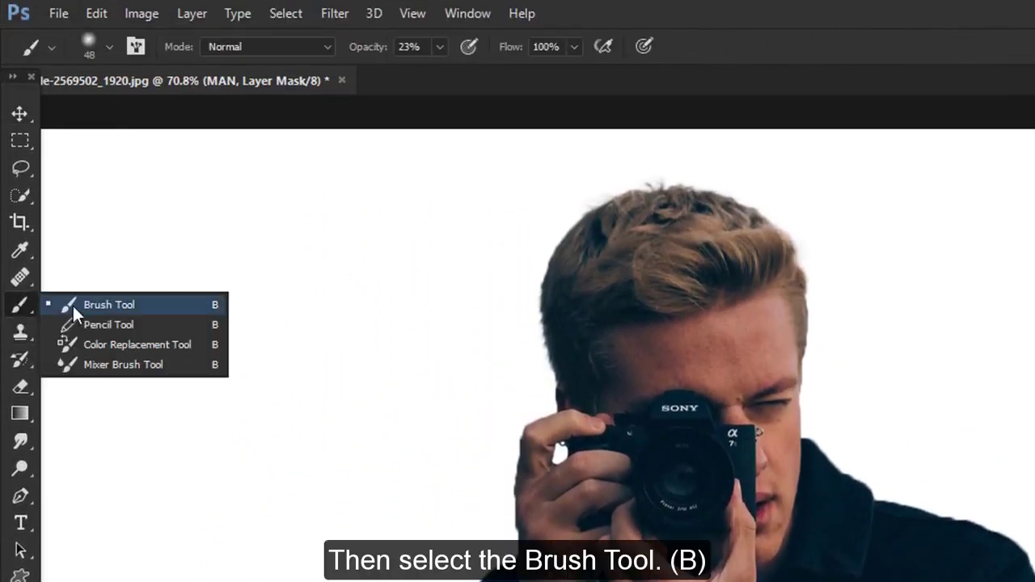
{"action": "left_click", "coordinate": [149, 309]}
{"action": "left_click", "coordinate": [109, 42]}
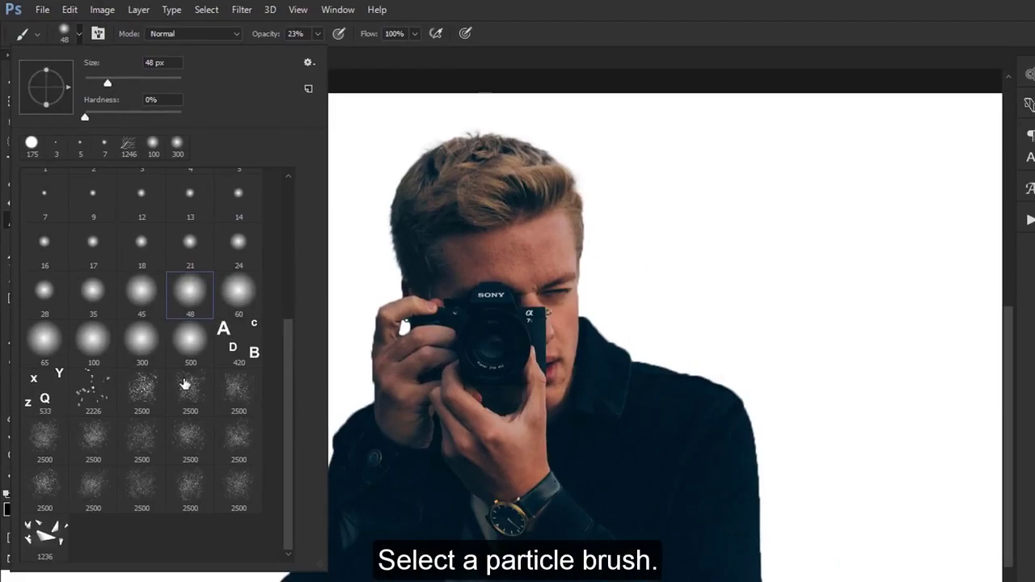
{"action": "double_click", "coordinate": [144, 394]}
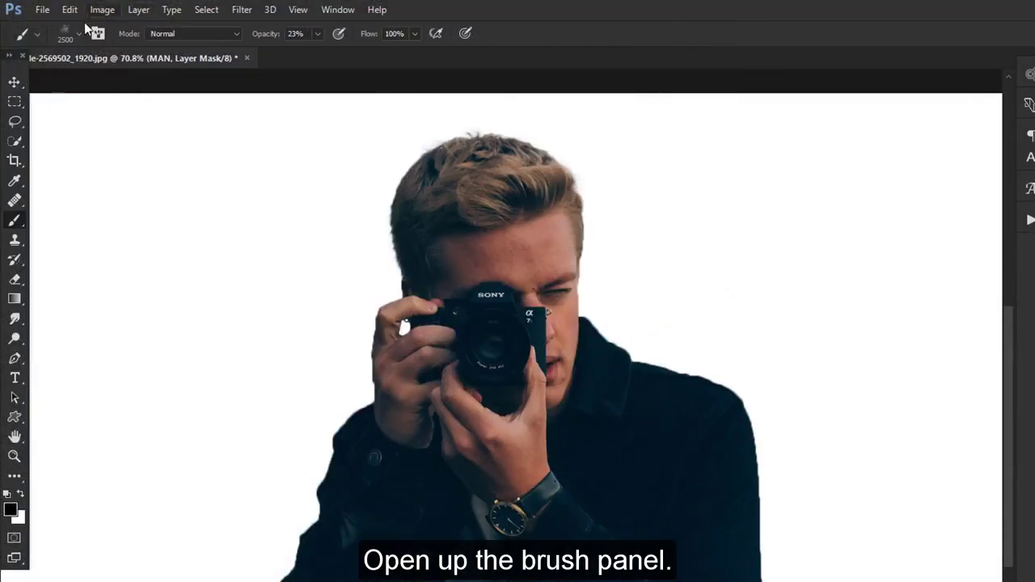
Reduce the particle brush size to 239 px in the brush settings and set its opacity to 100%
{"action": "left_click", "coordinate": [97, 40]}
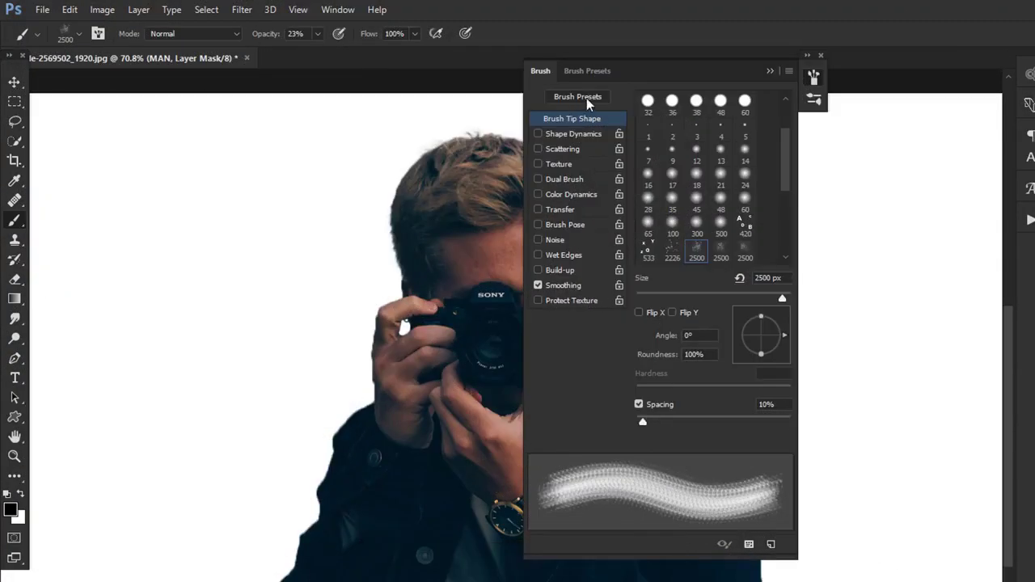
{"action": "left_click_drag", "start_coordinate": [724, 74], "coordinate": [818, 64]}
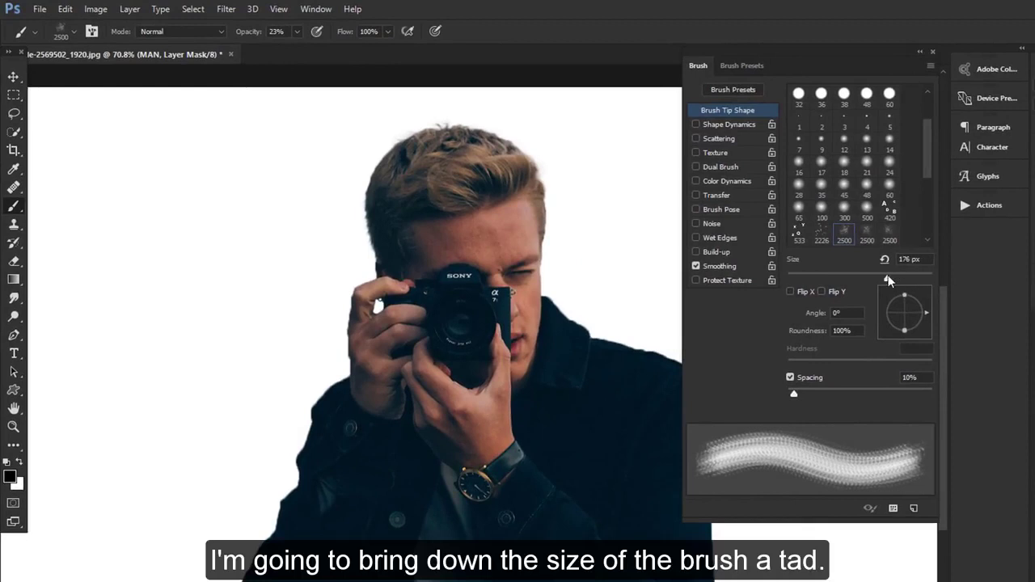
{"action": "left_click_drag", "start_coordinate": [900, 279], "coordinate": [900, 279]}
{"action": "key", "text": "0"}
Mask the right edge of the man's hair and face with the 239 px particle brush, rotating its tip to 45° partway
{"action": "left_click", "coordinate": [564, 180]}
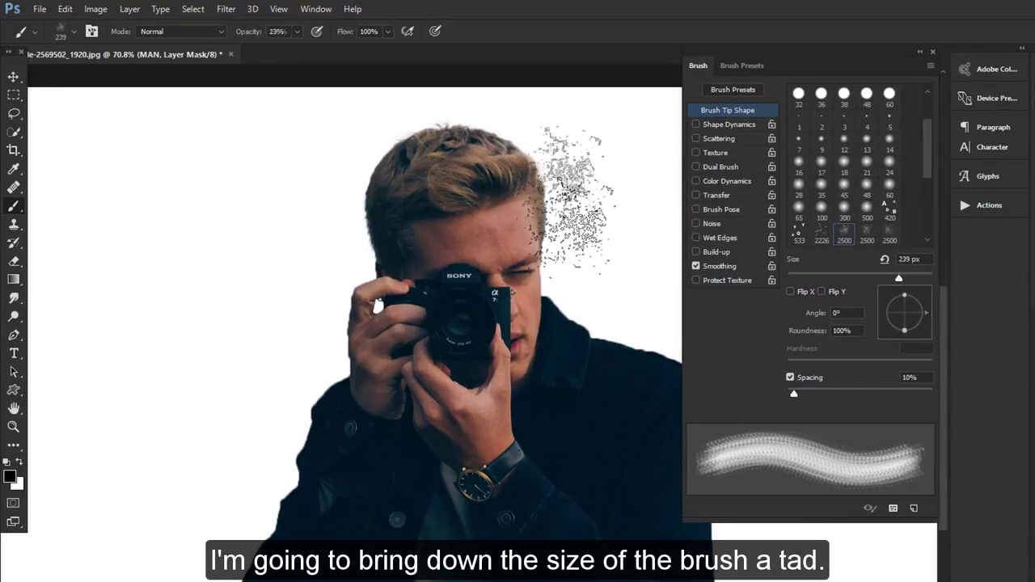
{"action": "left_click", "coordinate": [506, 145]}
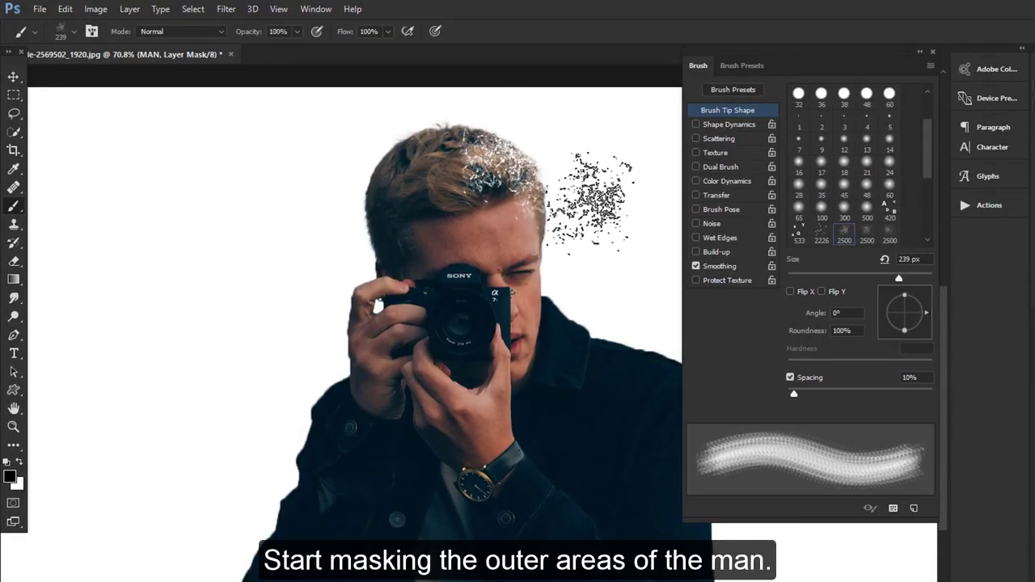
{"action": "left_click", "coordinate": [572, 212]}
{"action": "left_click_drag", "start_coordinate": [927, 313], "coordinate": [920, 298]}
{"action": "left_click", "coordinate": [565, 263]}
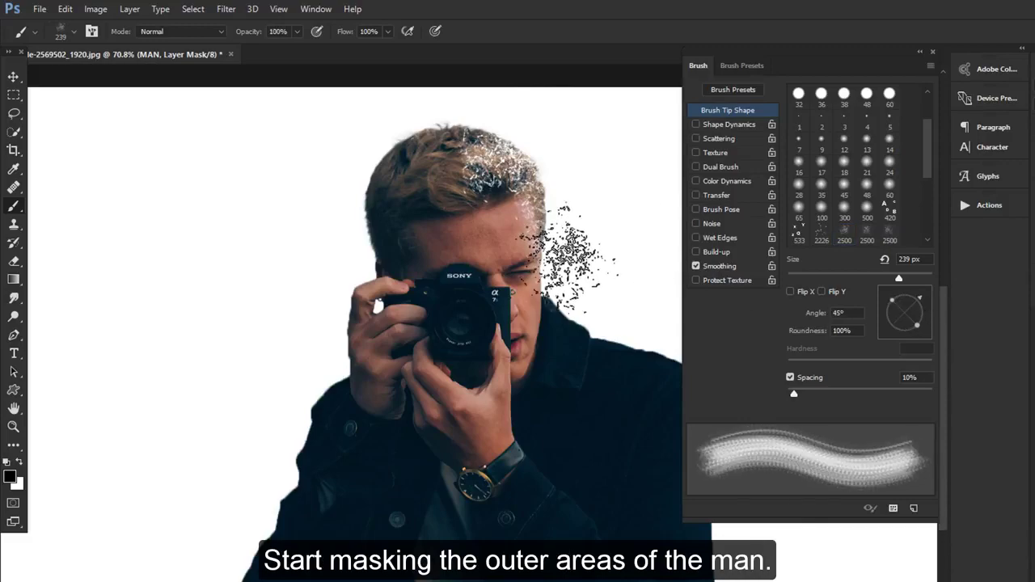
{"action": "left_click", "coordinate": [576, 309]}
Enlarge the particle brush to 700 px and mask the outer part of the coat's right shoulder in the photo
{"action": "key", "text": "bracketright"}
{"action": "key", "text": "bracketright"}
{"action": "key", "text": "bracketright"}
{"action": "key", "text": "bracketright"}
{"action": "key", "text": "bracketright"}
{"action": "key", "text": "bracketright"}
{"action": "left_click", "coordinate": [671, 343]}
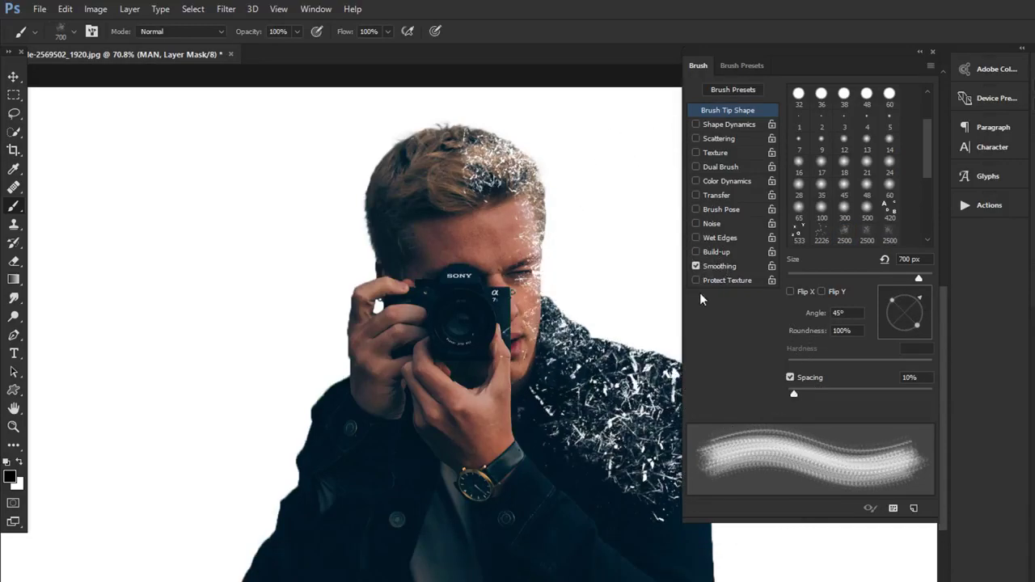
Reduce the particle brush to 300 px and mask the crown and left side of the man's hair
{"action": "key", "text": "bracketleft"}
{"action": "key", "text": "bracketleft"}
{"action": "key", "text": "bracketleft"}
{"action": "key", "text": "bracketleft"}
{"action": "left_click", "coordinate": [447, 123]}
{"action": "left_click", "coordinate": [365, 184]}
Mask the left sleeve and raised hand in the photo with the particle brush at 600 px, and reduce the brush to 400 px
{"action": "key", "text": "bracketright"}
{"action": "key", "text": "bracketright"}
{"action": "key", "text": "bracketright"}
{"action": "left_click", "coordinate": [295, 389]}
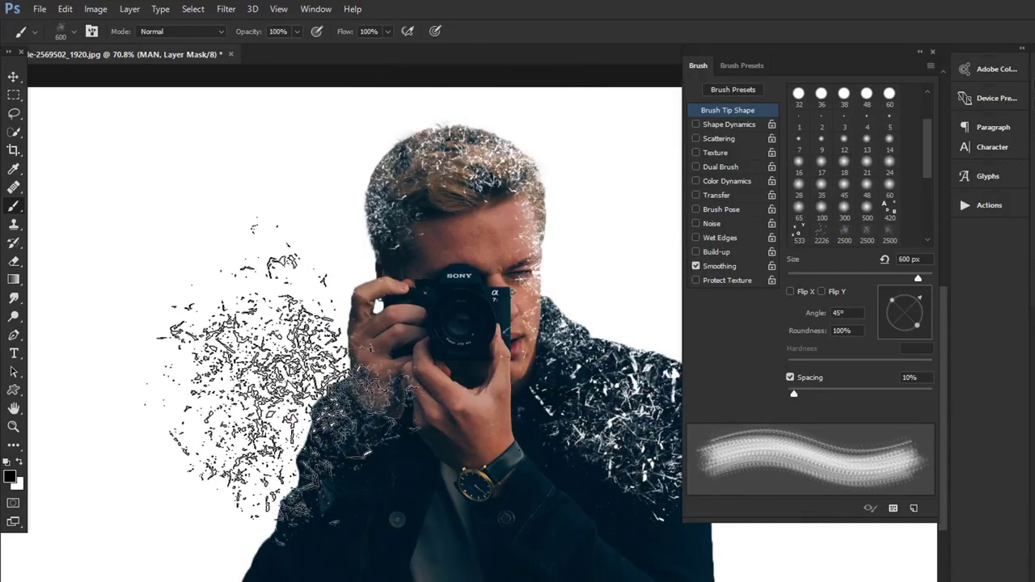
{"action": "key", "text": "bracketleft"}
{"action": "key", "text": "bracketleft"}
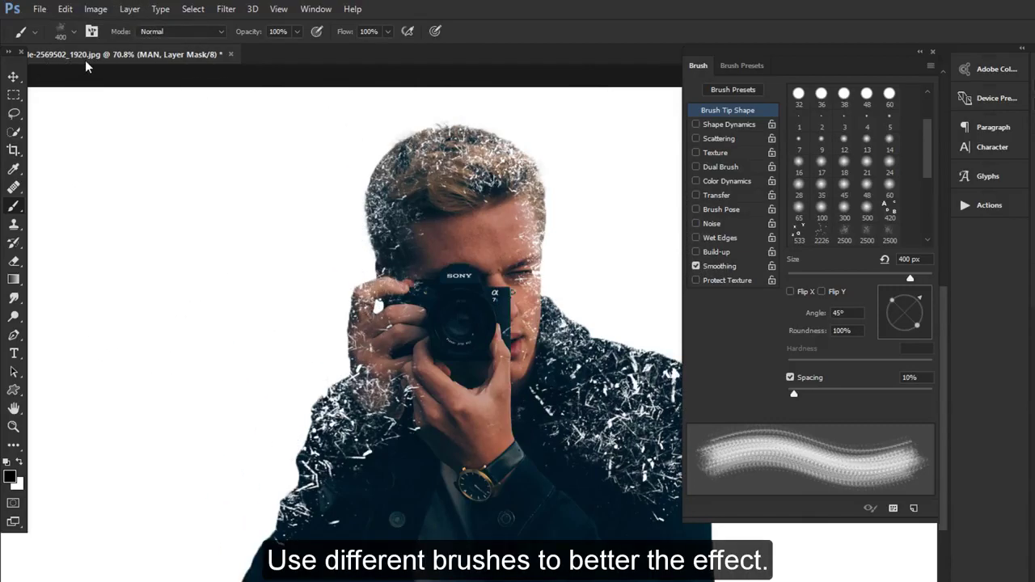
Choose a different 2500 px particle brush tip and reduce its size to 198 px
{"action": "left_click", "coordinate": [73, 33]}
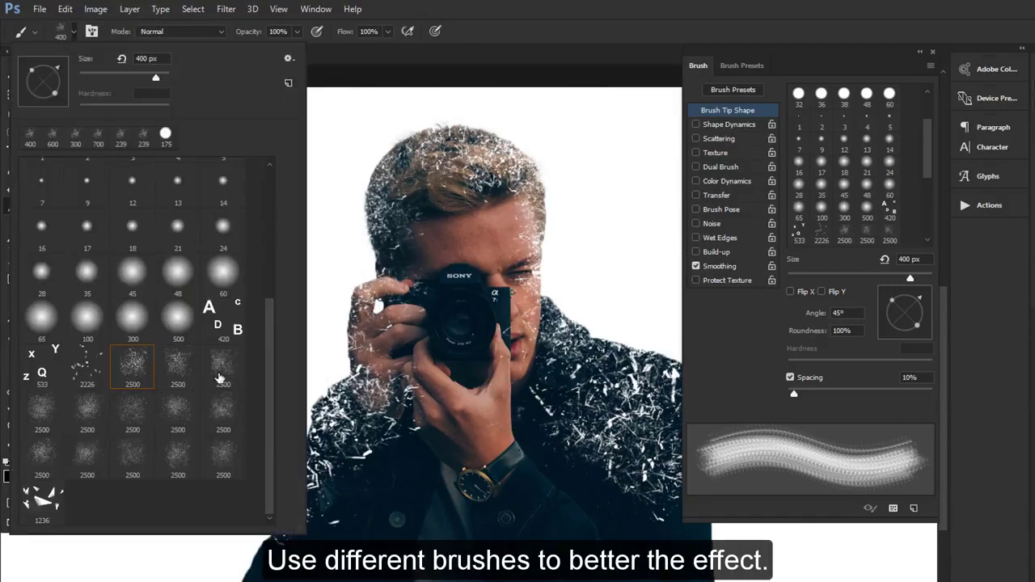
{"action": "double_click", "coordinate": [215, 377]}
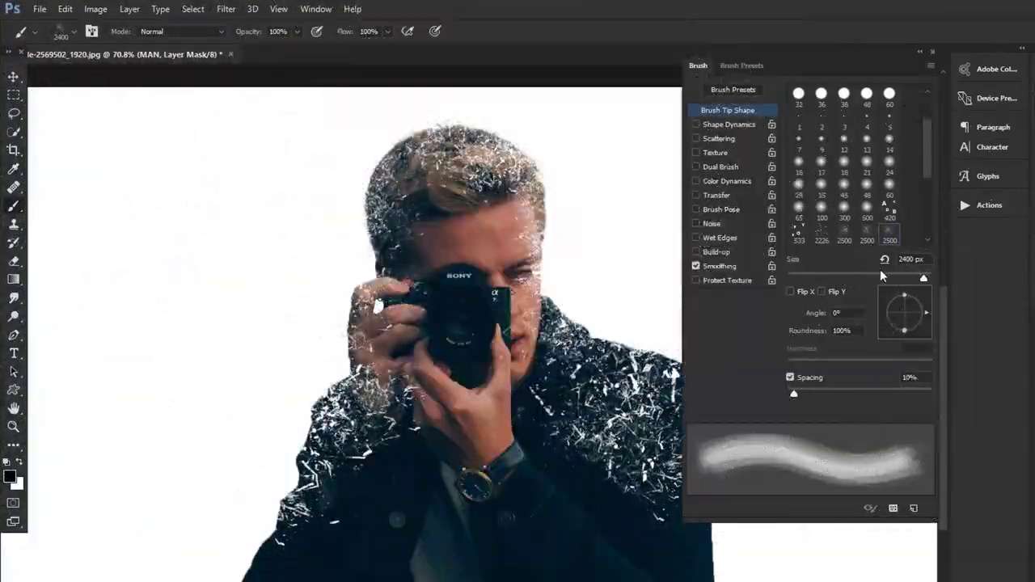
{"action": "left_click_drag", "start_coordinate": [925, 278], "coordinate": [923, 281]}
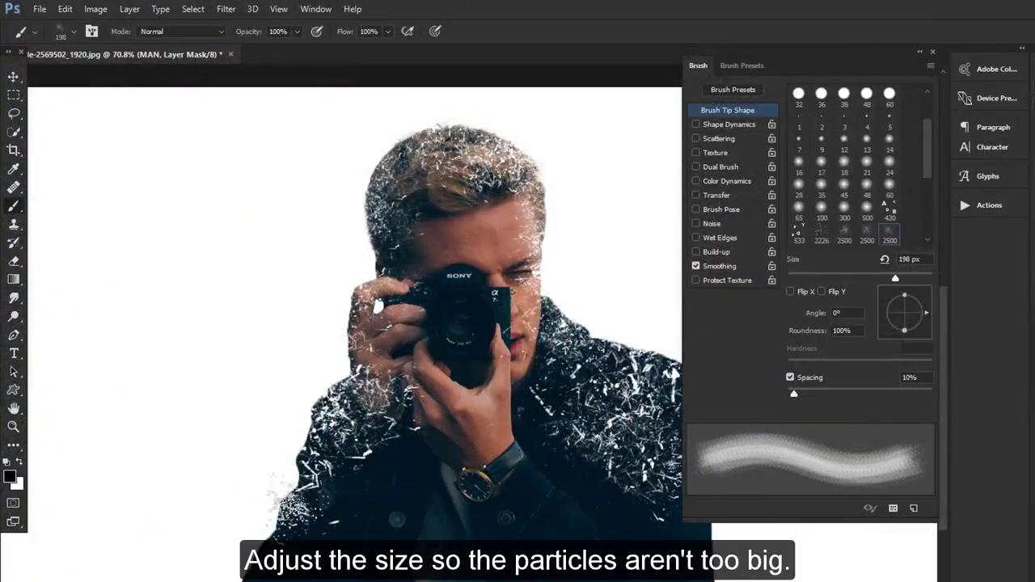
Set the particle brush size to 500 px and mask the lower part of the coat's left sleeve in the photo
{"action": "key", "text": "bracketright"}
{"action": "key", "text": "bracketright"}
{"action": "key", "text": "bracketright"}
{"action": "key", "text": "bracketright"}
{"action": "key", "text": "bracketright"}
{"action": "key", "text": "bracketright"}
{"action": "key", "text": "bracketright"}
{"action": "key", "text": "bracketright"}
{"action": "key", "text": "bracketright"}
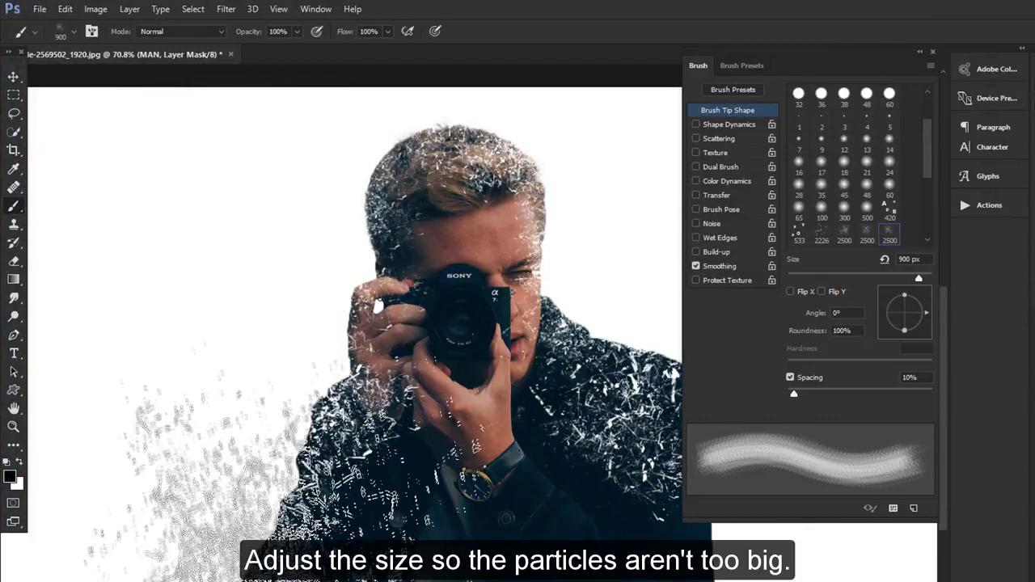
{"action": "key", "text": "bracketleft"}
{"action": "key", "text": "bracketleft"}
{"action": "key", "text": "bracketleft"}
{"action": "key", "text": "bracketleft"}
{"action": "left_click", "coordinate": [296, 493]}
Try masking the coat's right sleeve in the photo with the brush tip rotated to -104°
{"action": "left_click_drag", "start_coordinate": [512, 358], "coordinate": [305, 312]}
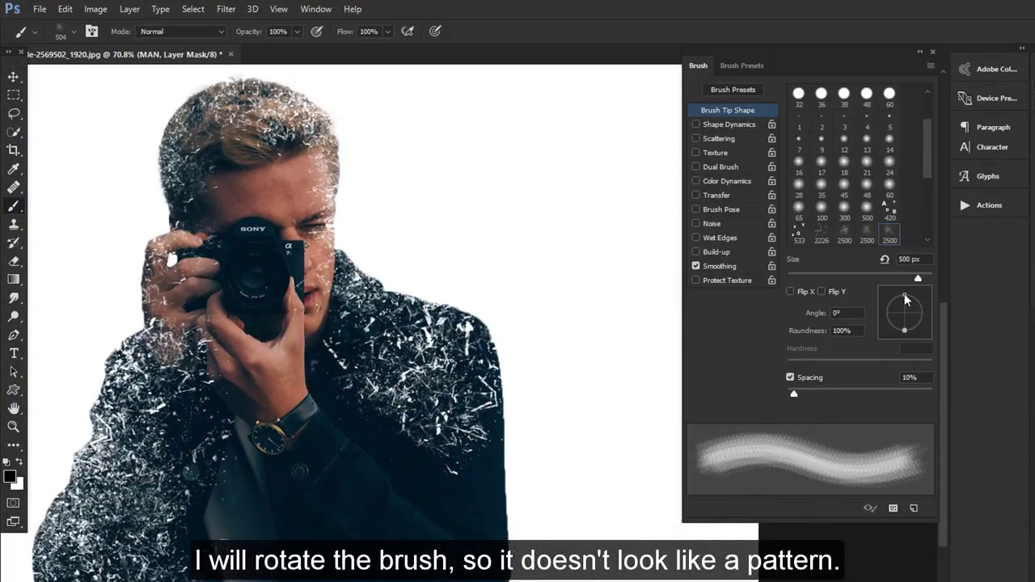
{"action": "mouse_move", "coordinate": [906, 305]}
{"action": "left_mouse_down"}
{"action": "mouse_move", "coordinate": [915, 298]}
{"action": "mouse_move", "coordinate": [900, 328]}
{"action": "left_mouse_up"}
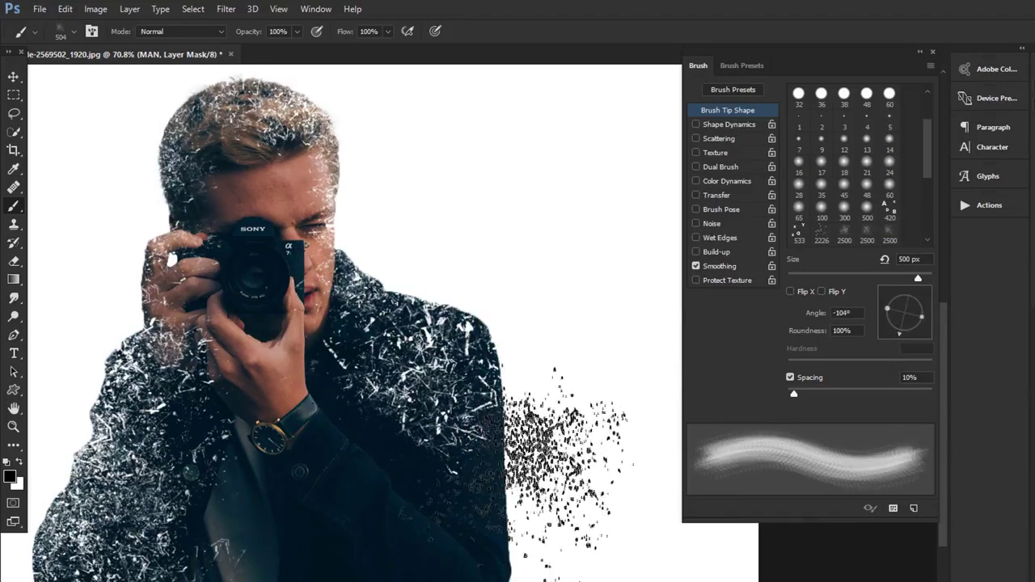
{"action": "left_click", "coordinate": [534, 469]}
{"action": "left_click", "coordinate": [541, 464]}
{"action": "key", "text": "ctrl+z"}
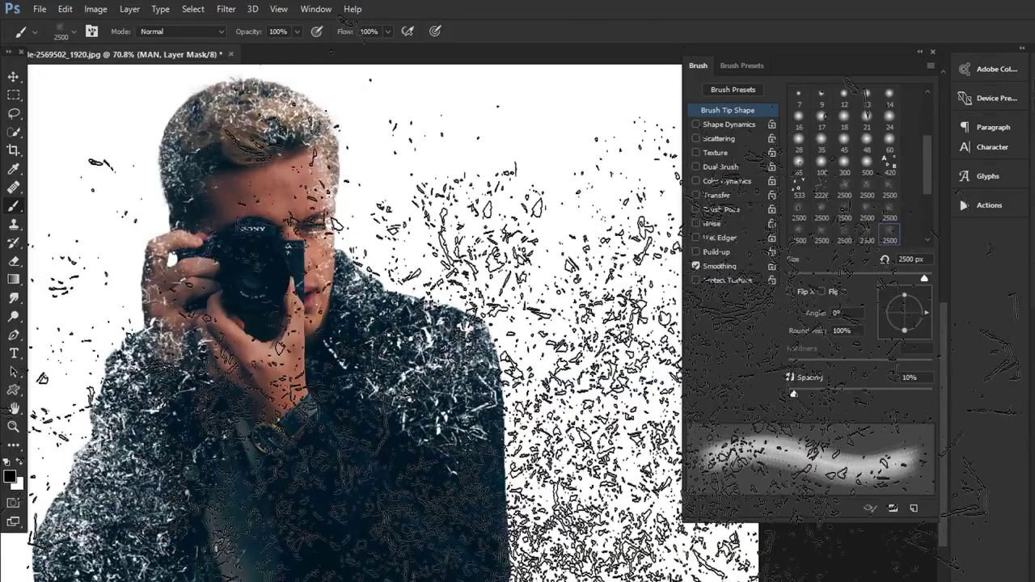
Shrink the newly chosen 2500 px particle brush and mask the coat's right sleeve in the photo
{"action": "key", "text": "bracketleft"}
{"action": "key", "text": "bracketleft"}
{"action": "key", "text": "bracketleft"}
{"action": "key", "text": "bracketleft"}
{"action": "key", "text": "bracketleft"}
{"action": "key", "text": "bracketleft"}
{"action": "key", "text": "bracketleft"}
{"action": "key", "text": "bracketleft"}
{"action": "key", "text": "bracketleft"}
{"action": "key", "text": "bracketleft"}
{"action": "key", "text": "bracketleft"}
{"action": "key", "text": "bracketleft"}
{"action": "key", "text": "bracketleft"}
{"action": "key", "text": "bracketleft"}
{"action": "key", "text": "bracketleft"}
{"action": "key", "text": "bracketleft"}
{"action": "key", "text": "bracketleft"}
{"action": "key", "text": "bracketleft"}
{"action": "key", "text": "bracketleft"}
{"action": "key", "text": "bracketleft"}
{"action": "left_click", "coordinate": [544, 453]}
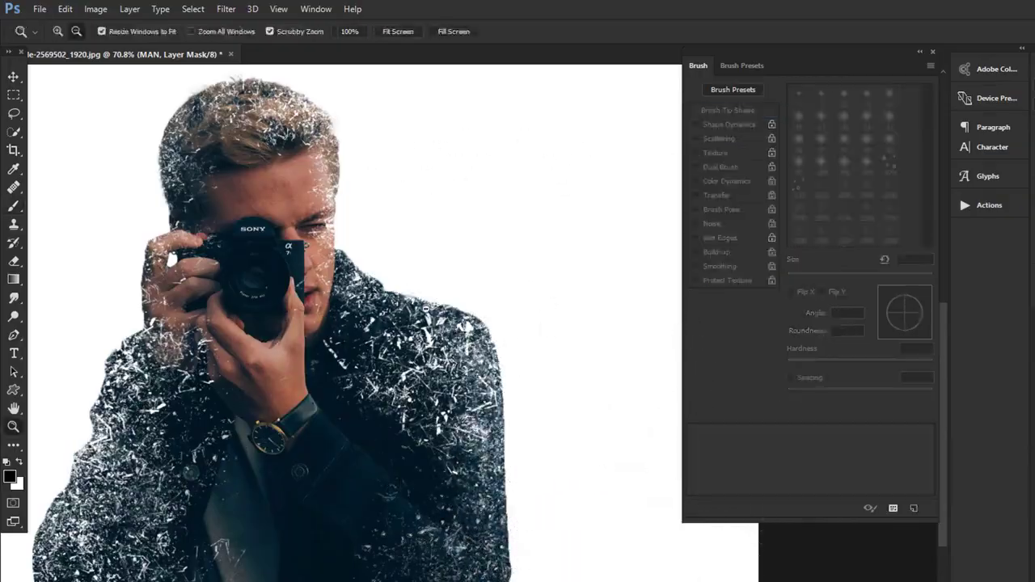
Set the particle brush size to 300 px and mask the outer edge of the right shoulder up close
{"action": "left_click_drag", "start_coordinate": [406, 300], "coordinate": [486, 298], "text": "ctrl"}
{"action": "key", "text": "bracketleft"}
{"action": "key", "text": "bracketleft"}
{"action": "key", "text": "bracketleft"}
{"action": "key", "text": "bracketright"}
{"action": "left_click", "coordinate": [486, 271]}
Switch to another 2500 px particle brush tip and reduce its size to 400 px
{"action": "left_click_drag", "start_coordinate": [620, 363], "coordinate": [510, 217]}
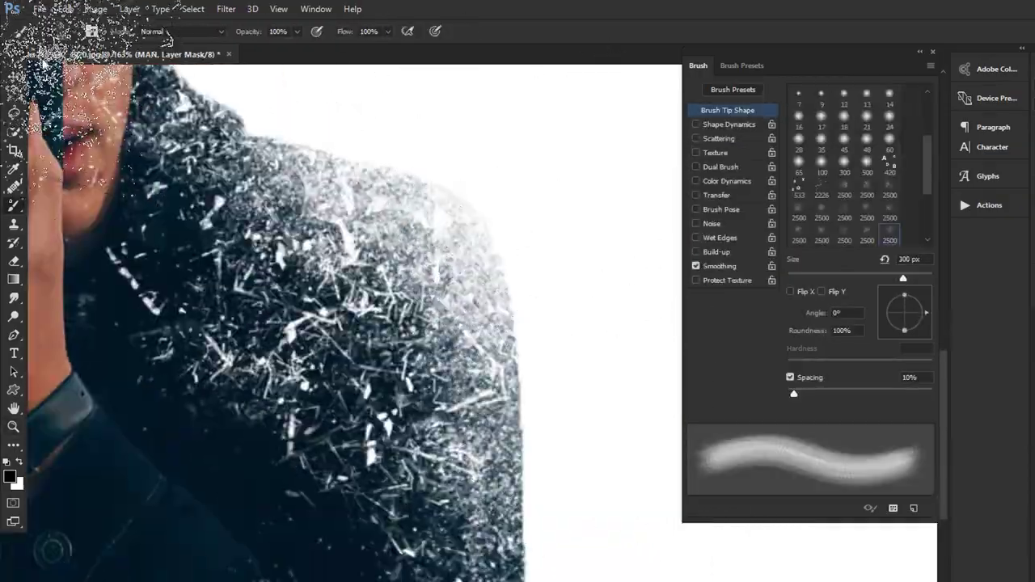
{"action": "left_click", "coordinate": [73, 32]}
{"action": "double_click", "coordinate": [116, 367]}
{"action": "key", "text": "bracketleft"}
{"action": "key", "text": "bracketleft"}
{"action": "key", "text": "bracketleft"}
{"action": "key", "text": "bracketleft"}
{"action": "key", "text": "bracketleft"}
{"action": "key", "text": "bracketleft"}
{"action": "key", "text": "bracketleft"}
{"action": "key", "text": "bracketleft"}
{"action": "key", "text": "bracketleft"}
{"action": "key", "text": "bracketleft"}
{"action": "key", "text": "bracketleft"}
{"action": "key", "text": "bracketleft"}
{"action": "key", "text": "bracketleft"}
{"action": "key", "text": "bracketleft"}
{"action": "key", "text": "bracketleft"}
{"action": "key", "text": "bracketleft"}
{"action": "key", "text": "bracketleft"}
{"action": "key", "text": "bracketleft"}
{"action": "key", "text": "bracketleft"}
{"action": "key", "text": "bracketleft"}
{"action": "key", "text": "bracketright"}
{"action": "key", "text": "bracketright"}
{"action": "key", "text": "bracketright"}
Mask down the outer edge of the coat's right sleeve, rotating the brush tip to 79° for variation
{"action": "left_click_drag", "start_coordinate": [556, 526], "coordinate": [531, 243]}
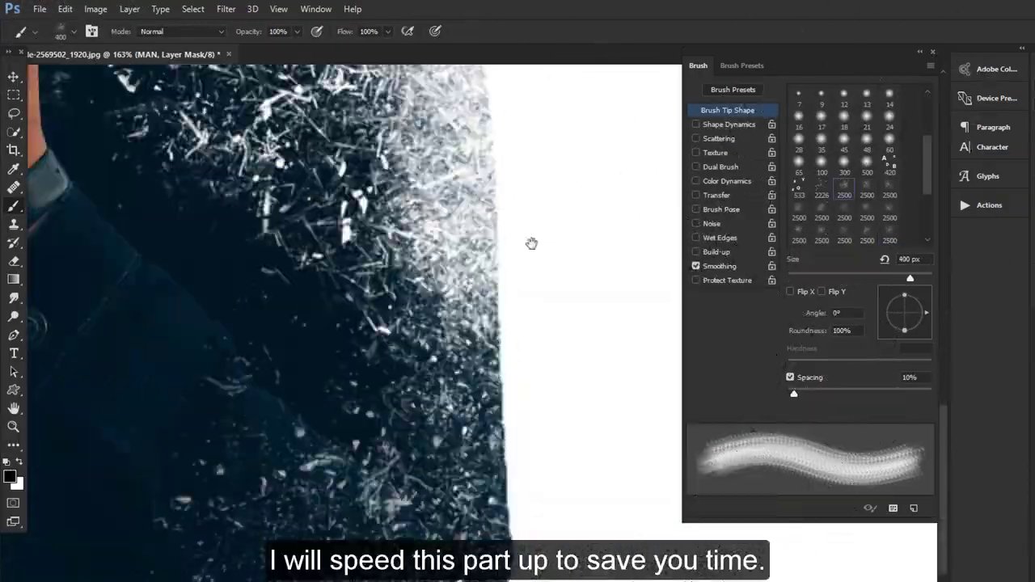
{"action": "left_click", "coordinate": [612, 372]}
{"action": "left_click_drag", "start_coordinate": [606, 445], "coordinate": [633, 283]}
{"action": "left_click", "coordinate": [430, 408]}
{"action": "left_click_drag", "start_coordinate": [927, 314], "coordinate": [908, 292]}
{"action": "left_click", "coordinate": [546, 443]}
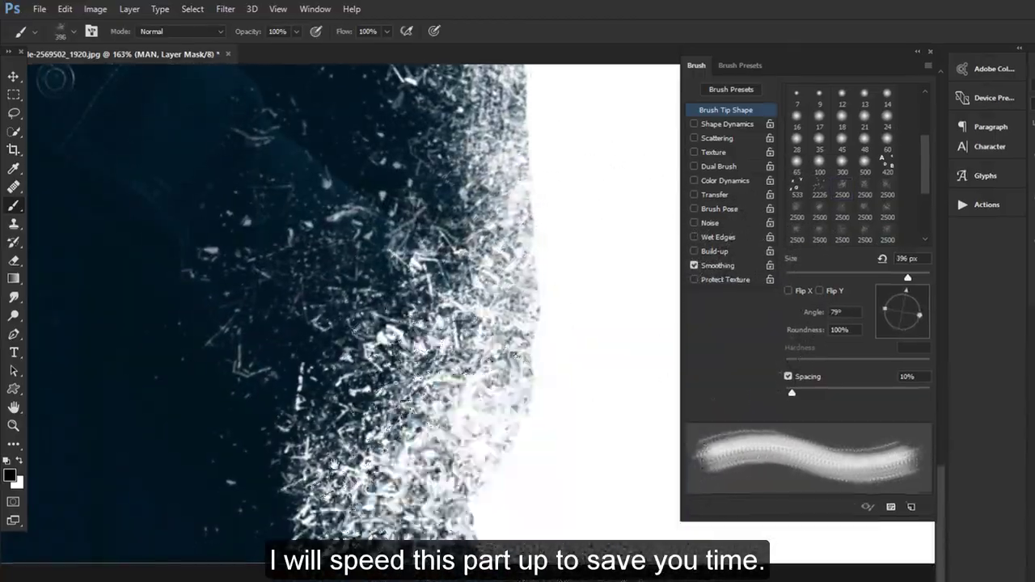
Reduce the particle brush one increment and break up the lower edge of the opposite sleeve's elbow on the mask
{"action": "left_click_drag", "start_coordinate": [420, 345], "coordinate": [664, 345]}
{"action": "key", "text": "bracketleft"}
{"action": "left_click", "coordinate": [336, 489]}
{"action": "left_click", "coordinate": [243, 364]}
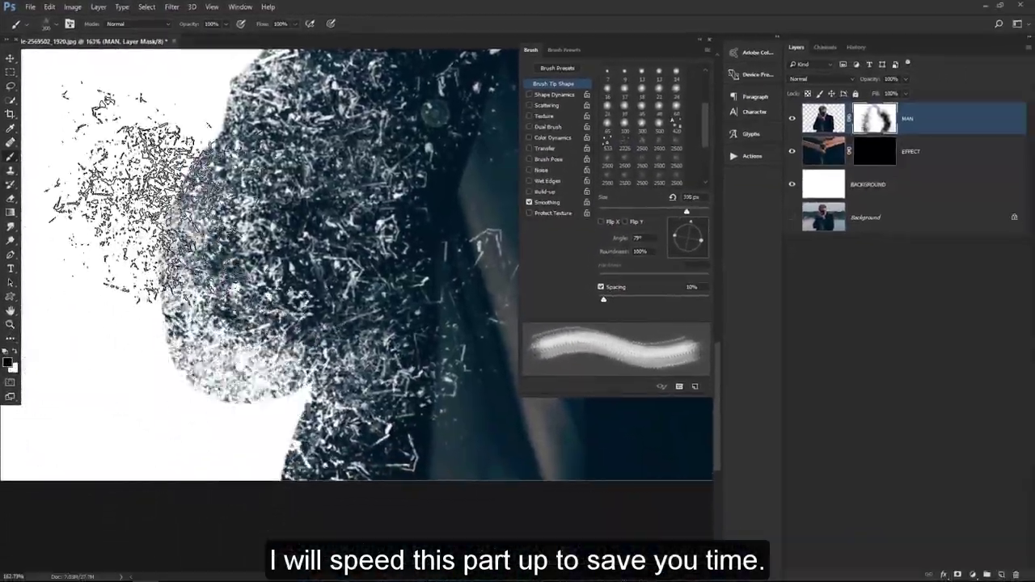
Rotate the particle brush tip to -144° and mask up along the outer edge of the left sleeve
{"action": "left_click_drag", "start_coordinate": [243, 162], "coordinate": [222, 291]}
{"action": "left_click_drag", "start_coordinate": [691, 222], "coordinate": [674, 247]}
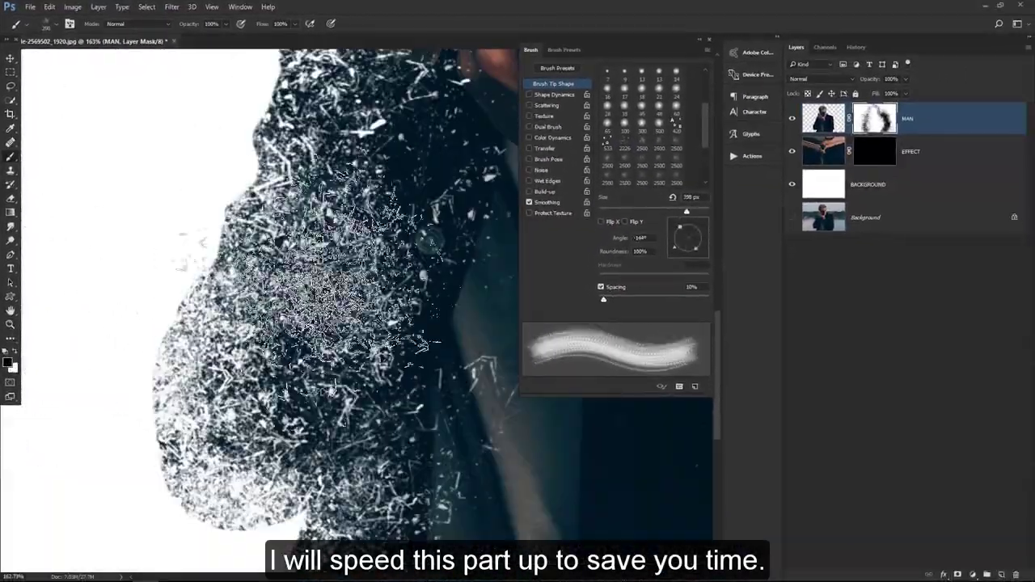
{"action": "left_click", "coordinate": [255, 250]}
{"action": "left_click_drag", "start_coordinate": [243, 186], "coordinate": [235, 348]}
{"action": "left_click", "coordinate": [202, 166]}
{"action": "left_click_drag", "start_coordinate": [194, 161], "coordinate": [187, 331]}
{"action": "left_click", "coordinate": [267, 388]}
Reduce the particle brush to 200 px and mask the edges of the raised hand and the left side of the head
{"action": "key", "text": "bracketleft"}
{"action": "key", "text": "bracketleft"}
{"action": "left_click", "coordinate": [263, 242]}
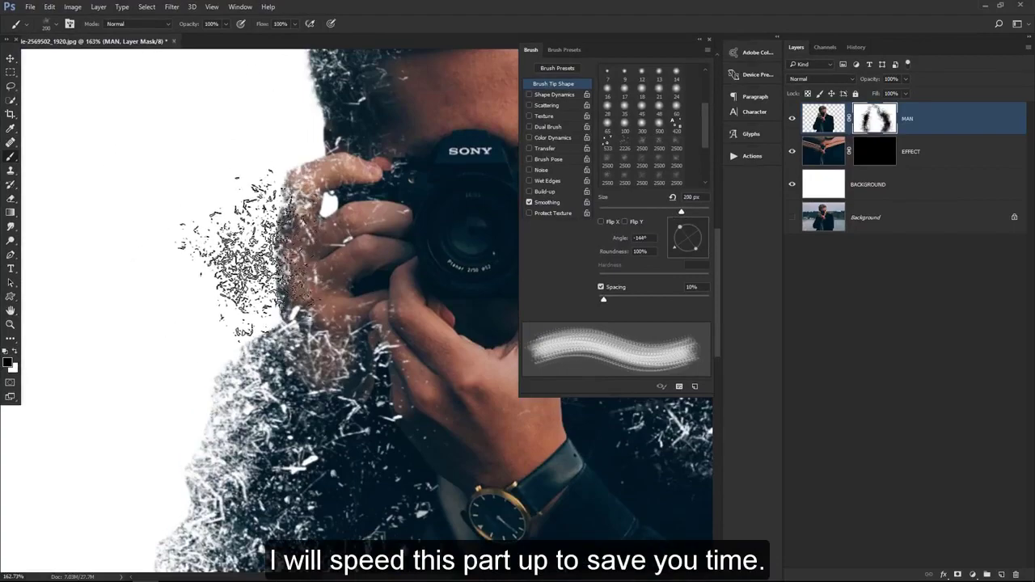
{"action": "left_click_drag", "start_coordinate": [287, 117], "coordinate": [243, 230]}
{"action": "left_click", "coordinate": [263, 187]}
Mask the edge beside the man's head with an enlarged particle brush, and reduce the brush to 175 px
{"action": "key", "text": "bracketright"}
{"action": "key", "text": "bracketright"}
{"action": "key", "text": "bracketright"}
{"action": "left_click", "coordinate": [231, 182]}
{"action": "key", "text": "bracketleft"}
{"action": "key", "text": "bracketleft"}
{"action": "key", "text": "bracketleft"}
{"action": "key", "text": "bracketleft"}
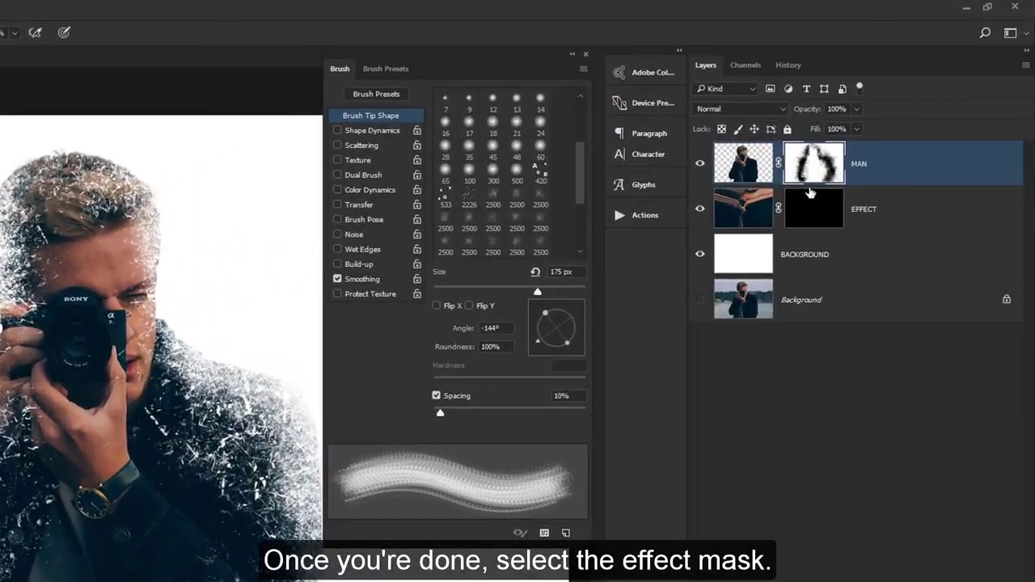
Select the EFFECT layer's mask and choose another 2500 px particle brush tip for painting in white
{"action": "left_click", "coordinate": [814, 210]}
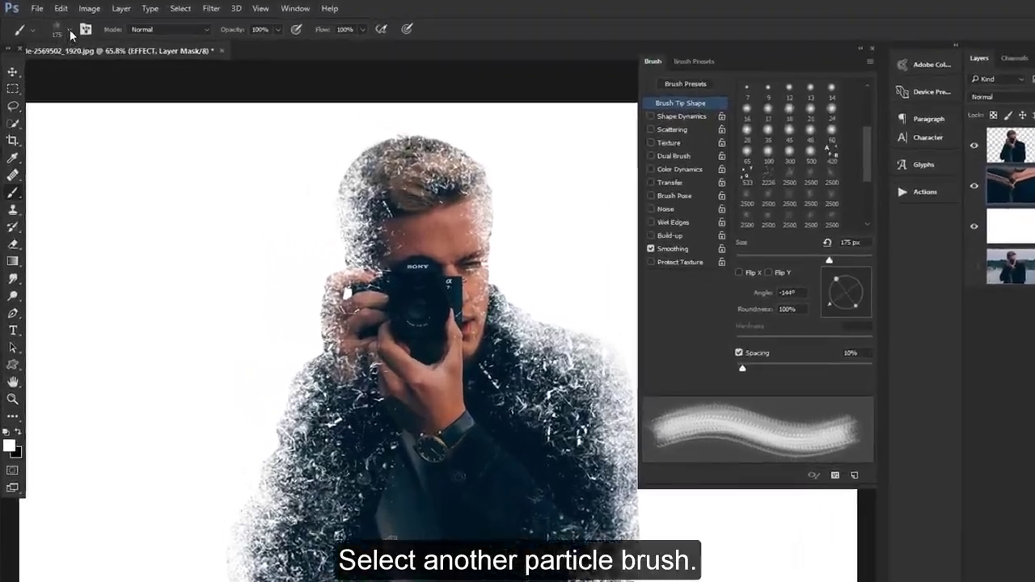
{"action": "left_click", "coordinate": [48, 23]}
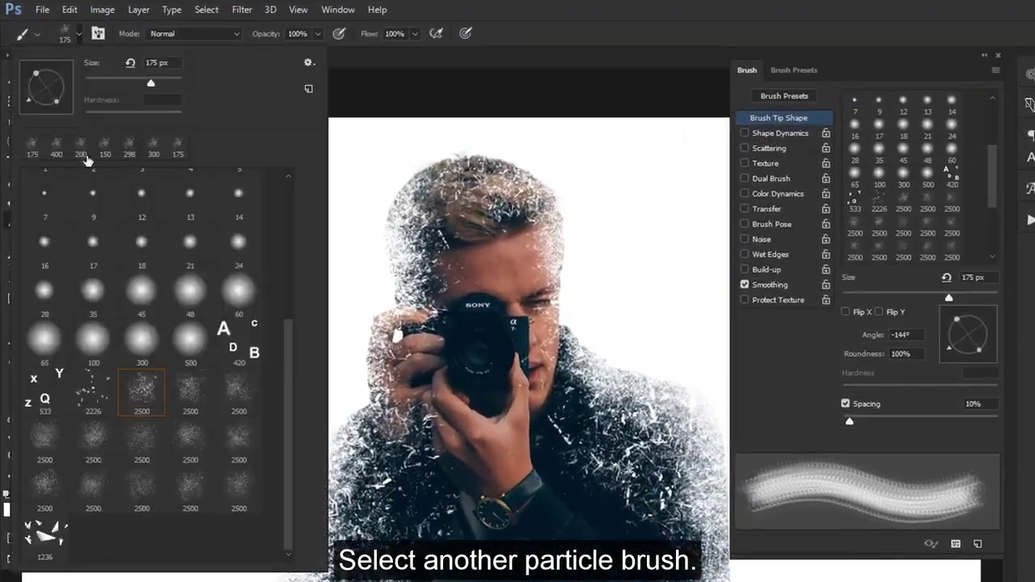
{"action": "double_click", "coordinate": [59, 493]}
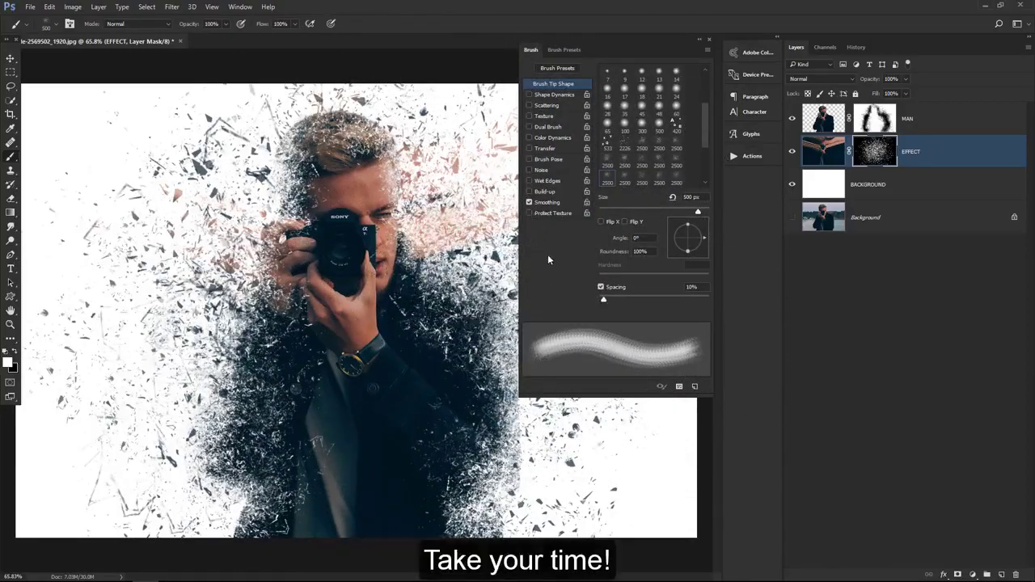
Close the brush settings and enlarge the particle brush to 900 px
{"action": "left_click", "coordinate": [709, 40]}
{"action": "key", "text": "bracketright"}
{"action": "key", "text": "bracketright"}
{"action": "key", "text": "bracketright"}
{"action": "key", "text": "bracketright"}
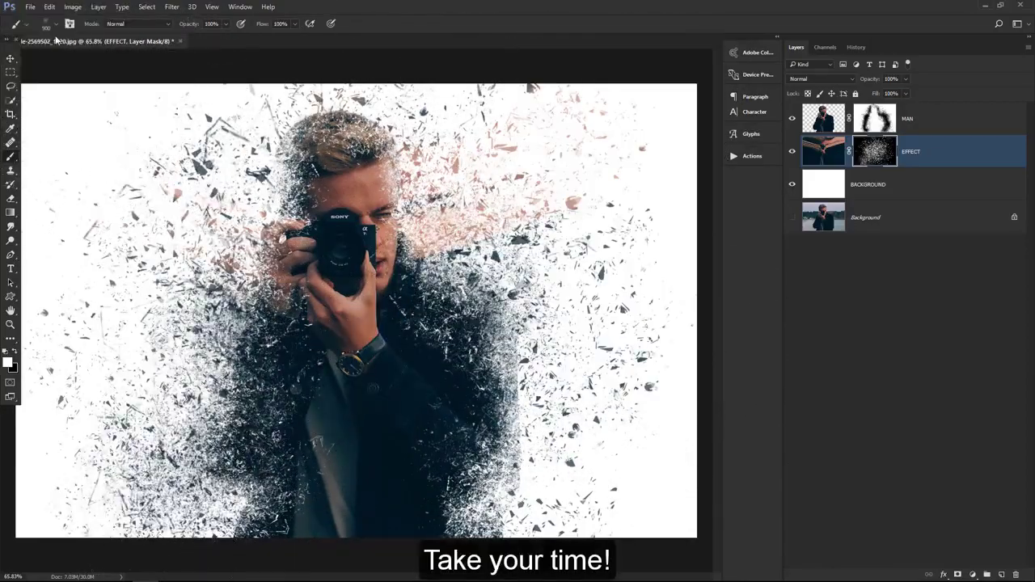
Choose a different 2500 px particle brush tip, reduce it to 900 px, and paint white particles on both sides of the man
{"action": "left_click", "coordinate": [27, 23]}
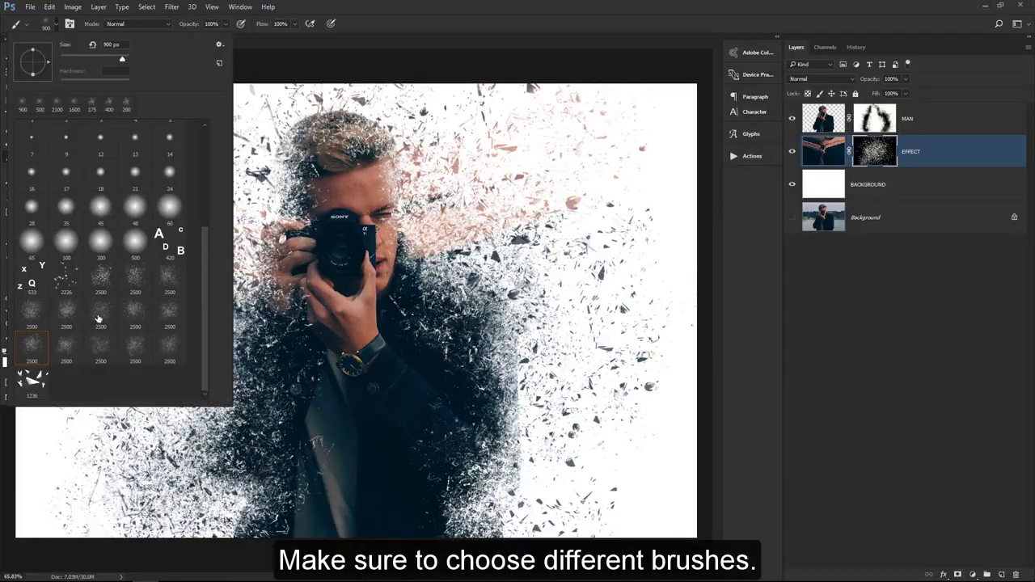
{"action": "double_click", "coordinate": [73, 313]}
{"action": "key", "text": "bracketleft"}
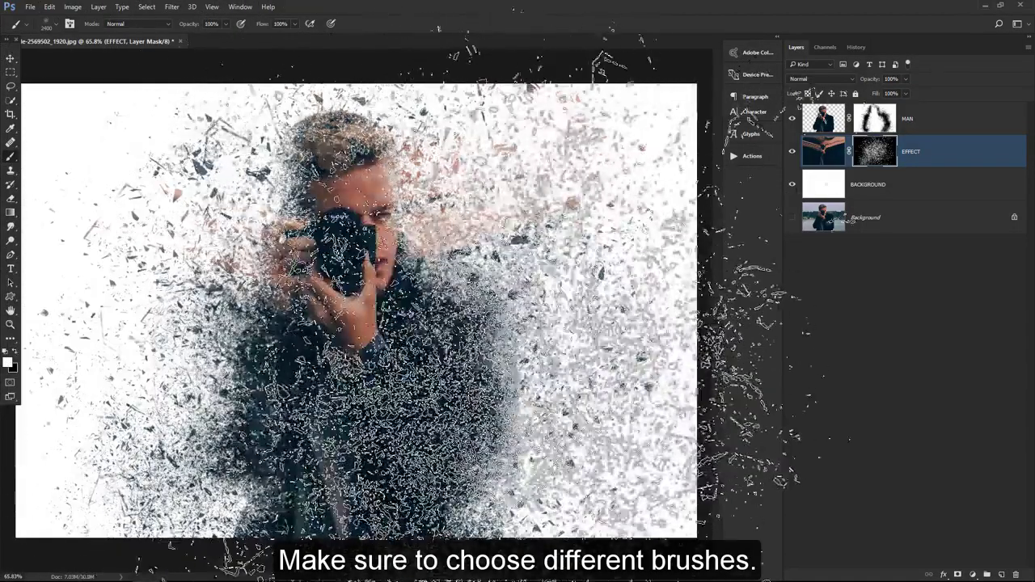
{"action": "key", "text": "bracketleft"}
{"action": "key", "text": "bracketleft"}
{"action": "key", "text": "bracketleft"}
{"action": "key", "text": "bracketleft"}
{"action": "key", "text": "bracketleft"}
{"action": "key", "text": "bracketleft"}
{"action": "key", "text": "bracketleft"}
{"action": "key", "text": "bracketleft"}
{"action": "key", "text": "bracketleft"}
{"action": "key", "text": "bracketleft"}
{"action": "key", "text": "bracketleft"}
{"action": "key", "text": "bracketleft"}
{"action": "key", "text": "bracketleft"}
{"action": "key", "text": "bracketleft"}
{"action": "key", "text": "bracketleft"}
{"action": "left_click", "coordinate": [485, 372]}
{"action": "left_click", "coordinate": [247, 235]}
{"action": "left_click", "coordinate": [239, 348]}
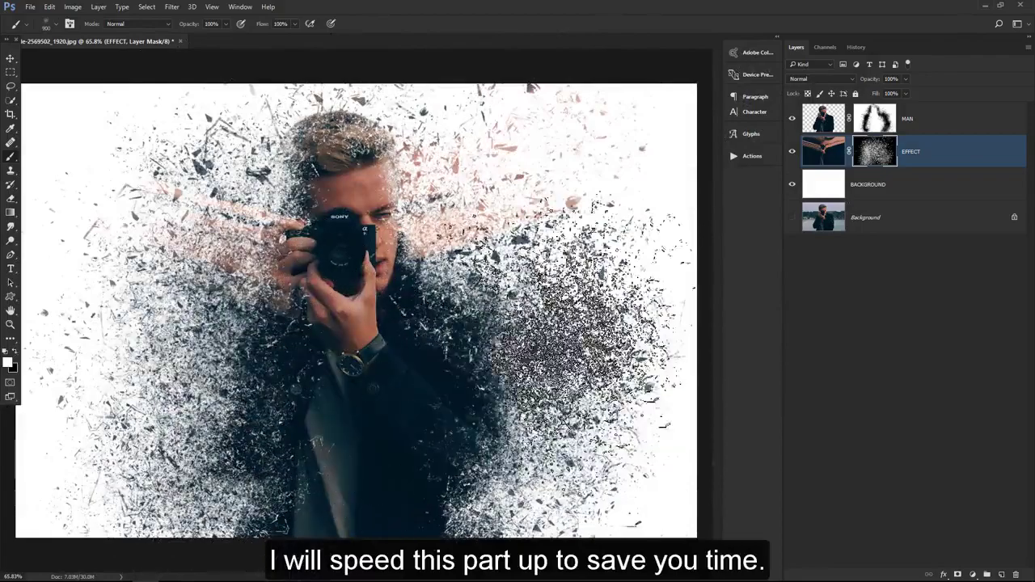
Reduce the particle brush to 500 px and add finer particles beside the man's shoulder on the EFFECT mask
{"action": "key", "text": "bracketleft"}
{"action": "key", "text": "bracketleft"}
{"action": "key", "text": "bracketleft"}
{"action": "key", "text": "bracketleft"}
{"action": "left_click", "coordinate": [474, 320]}
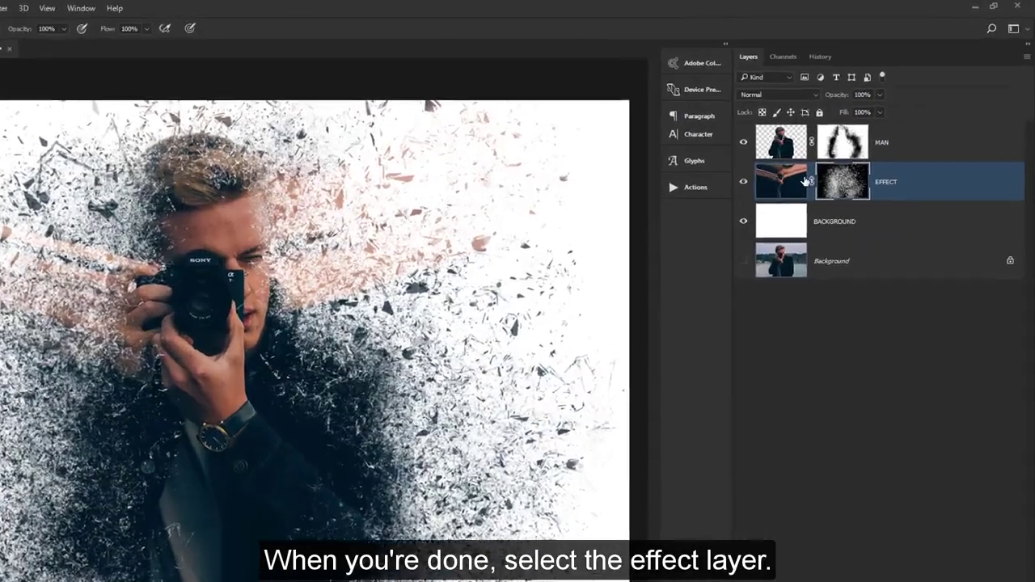
Blend the skin-coloured streaks beside the raised hand on the EFFECT layer's image with the Mixer Brush at Wet 25%, Load 42%, Mix 100%
{"action": "left_click", "coordinate": [801, 180]}
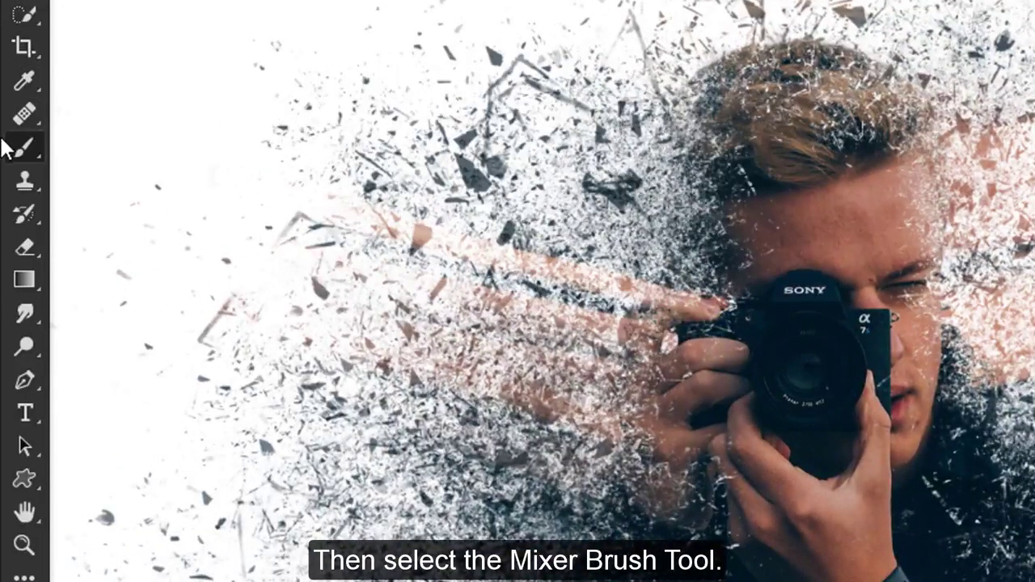
{"action": "right_click", "coordinate": [24, 147]}
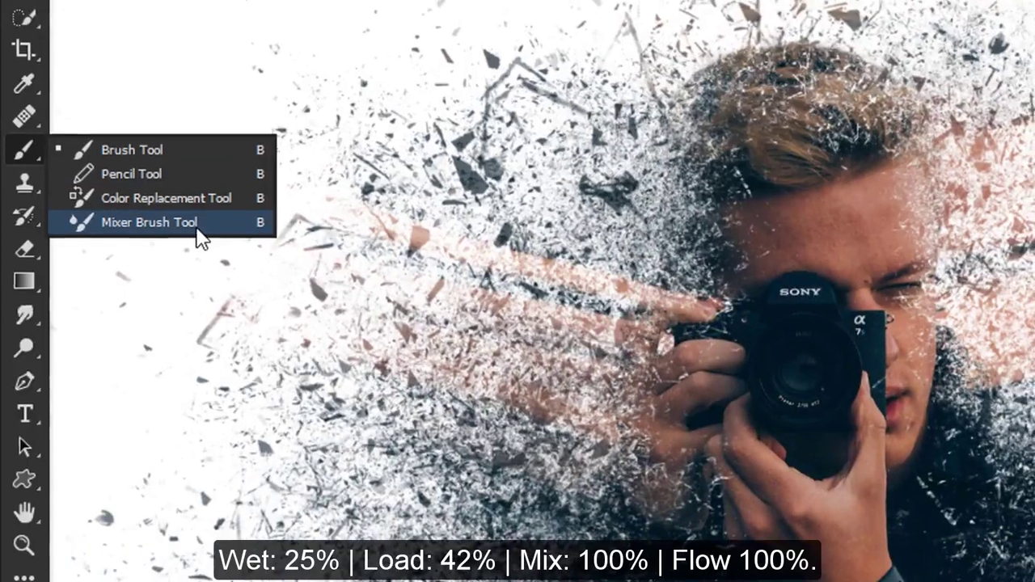
{"action": "left_click", "coordinate": [199, 231]}
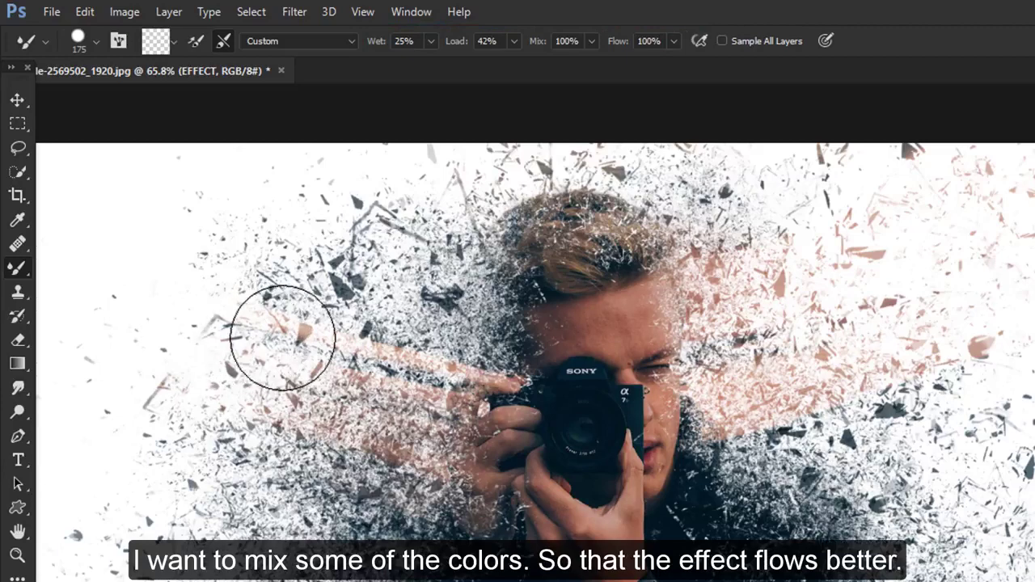
{"action": "mouse_move", "coordinate": [282, 338]}
{"action": "left_mouse_down"}
{"action": "mouse_move", "coordinate": [355, 333]}
{"action": "mouse_move", "coordinate": [358, 362]}
{"action": "mouse_move", "coordinate": [310, 379]}
{"action": "mouse_move", "coordinate": [412, 363]}
{"action": "mouse_move", "coordinate": [375, 387]}
{"action": "mouse_move", "coordinate": [411, 376]}
{"action": "mouse_move", "coordinate": [383, 446]}
{"action": "mouse_move", "coordinate": [403, 481]}
{"action": "mouse_move", "coordinate": [352, 489]}
{"action": "mouse_move", "coordinate": [376, 490]}
{"action": "mouse_move", "coordinate": [306, 444]}
{"action": "mouse_move", "coordinate": [288, 415]}
{"action": "mouse_move", "coordinate": [320, 342]}
{"action": "left_mouse_up"}
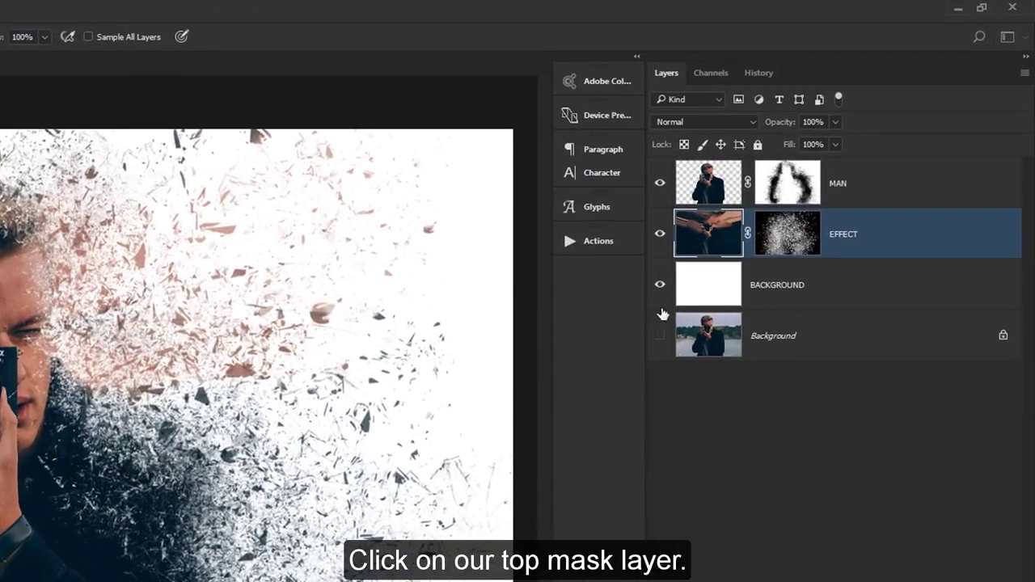
Select the MAN layer's mask and switch to the regular Brush with a soft round 48 px tip
{"action": "left_click", "coordinate": [805, 183]}
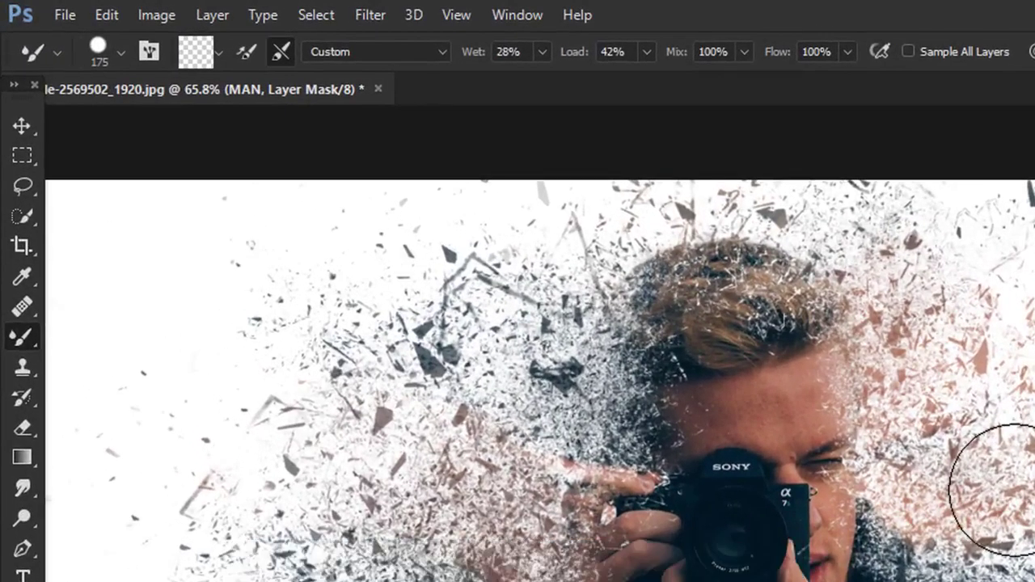
{"action": "right_click", "coordinate": [25, 333]}
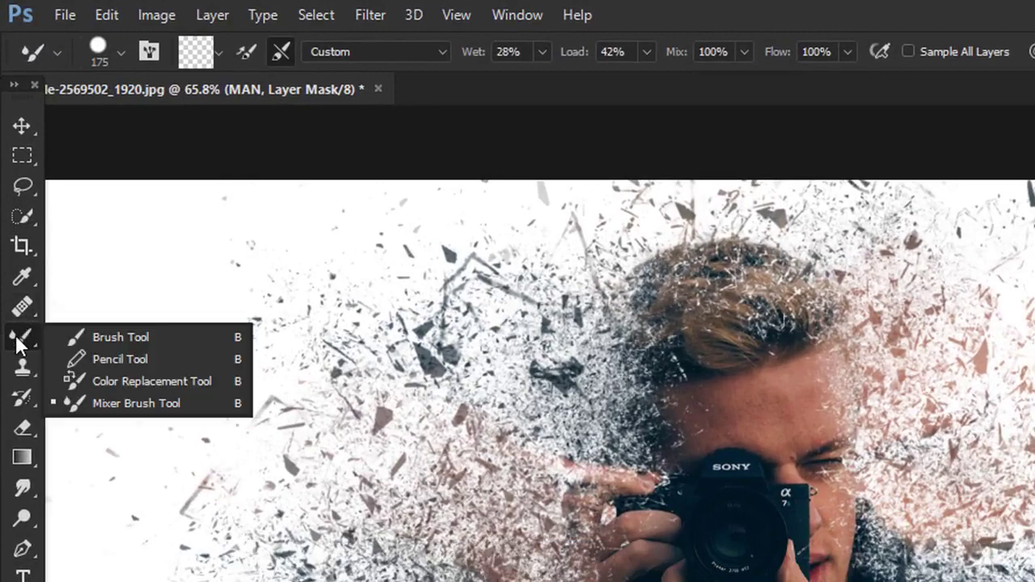
{"action": "left_click", "coordinate": [154, 337]}
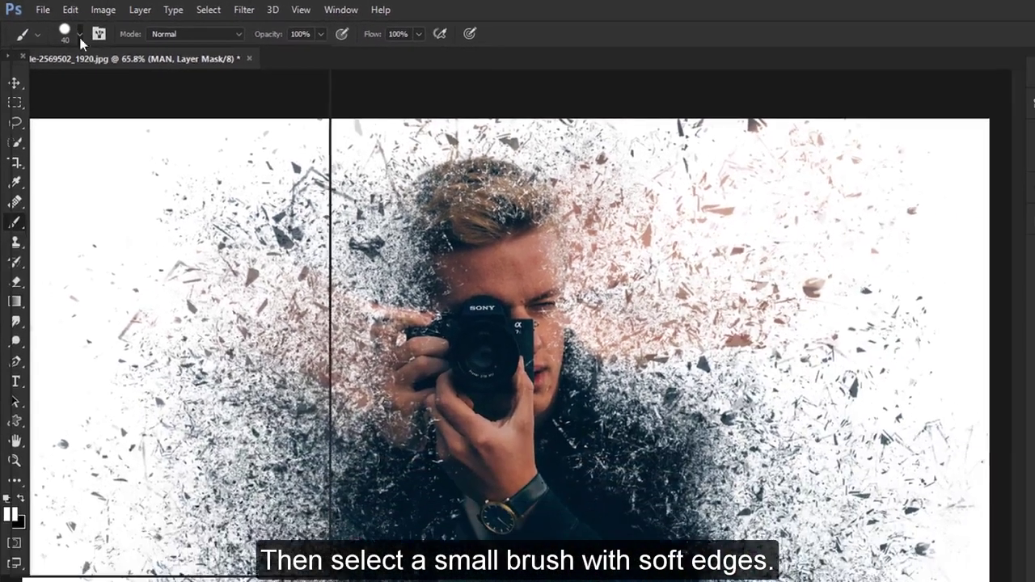
{"action": "left_click", "coordinate": [120, 52]}
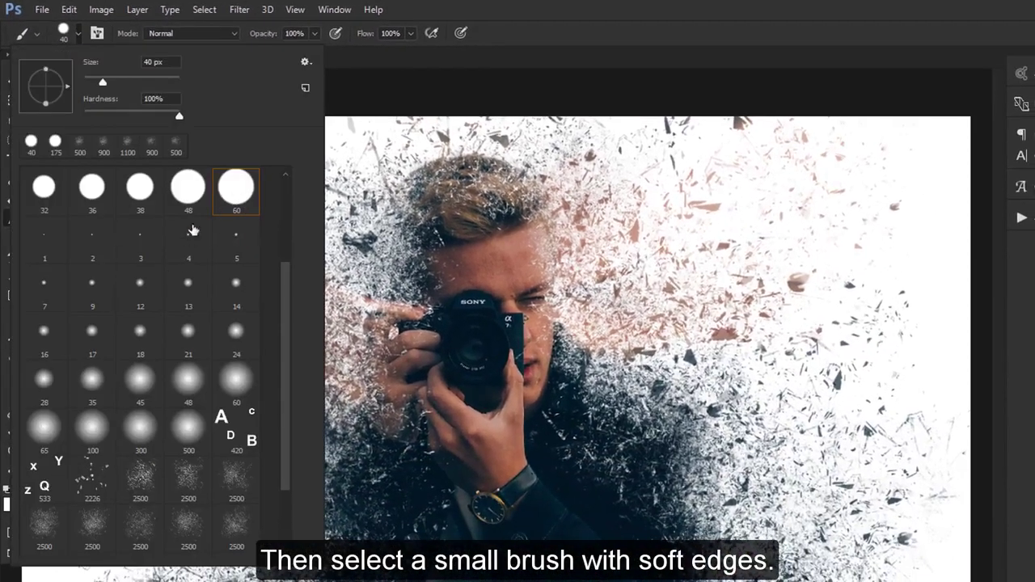
{"action": "double_click", "coordinate": [188, 388]}
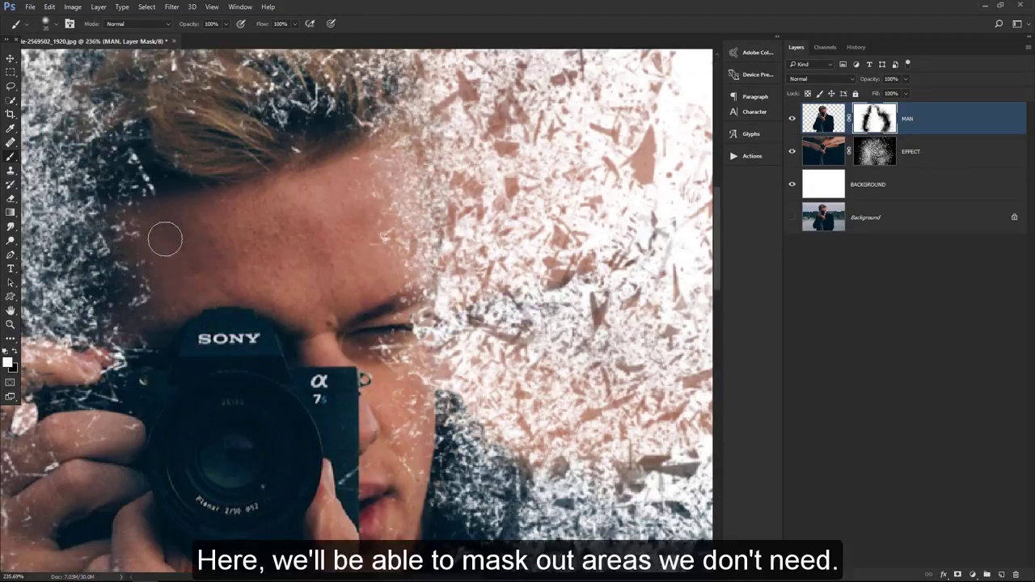
Paint white on the MAN mask with a small soft brush to clean particles off the face, camera and hand
{"action": "left_click_drag", "start_coordinate": [345, 312], "coordinate": [313, 253]}
{"action": "left_click_drag", "start_coordinate": [352, 426], "coordinate": [349, 295]}
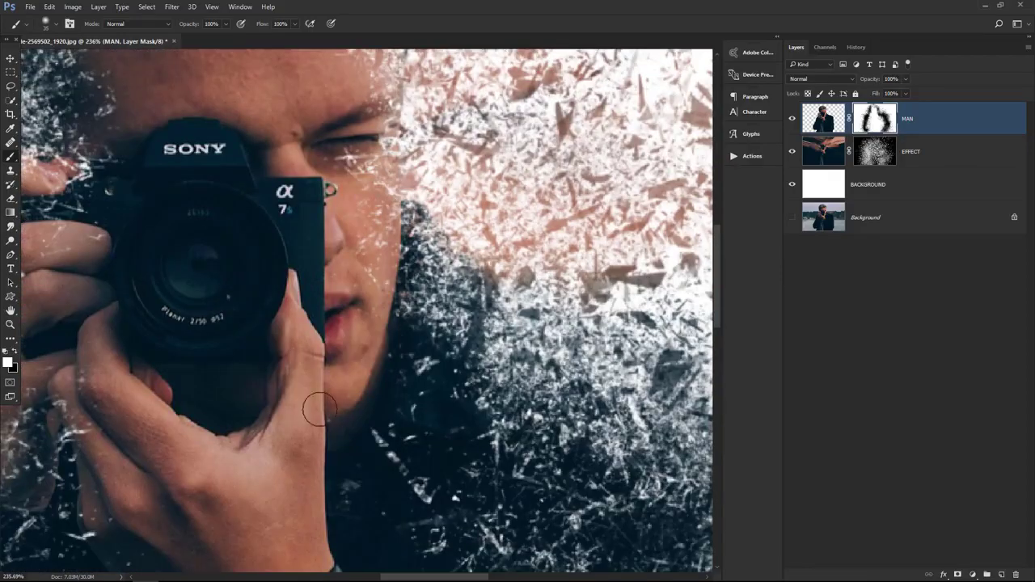
{"action": "left_click_drag", "start_coordinate": [319, 409], "coordinate": [375, 296]}
{"action": "left_click_drag", "start_coordinate": [314, 219], "coordinate": [316, 462]}
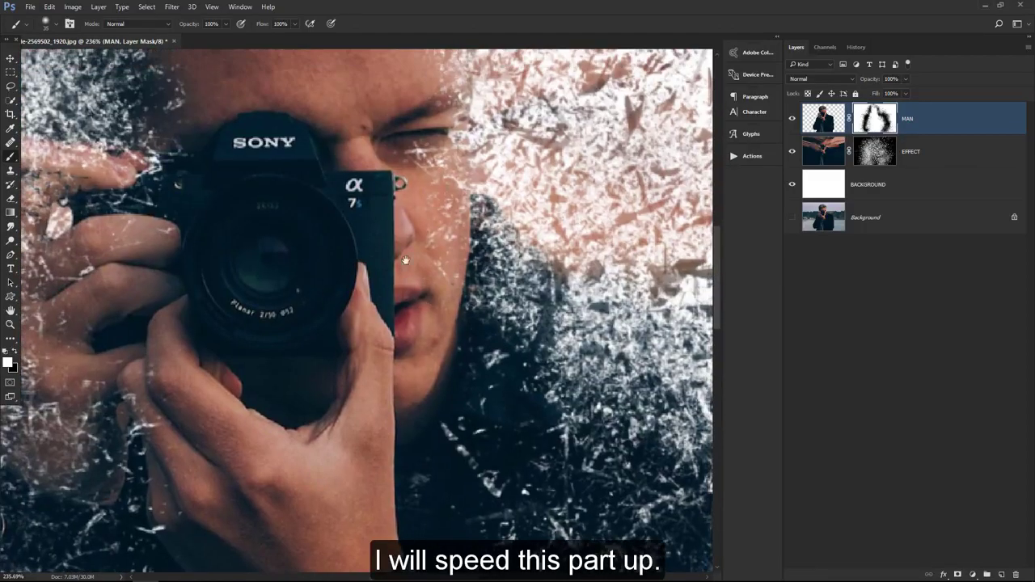
{"action": "left_click_drag", "start_coordinate": [407, 261], "coordinate": [401, 481]}
{"action": "left_click_drag", "start_coordinate": [196, 217], "coordinate": [183, 191]}
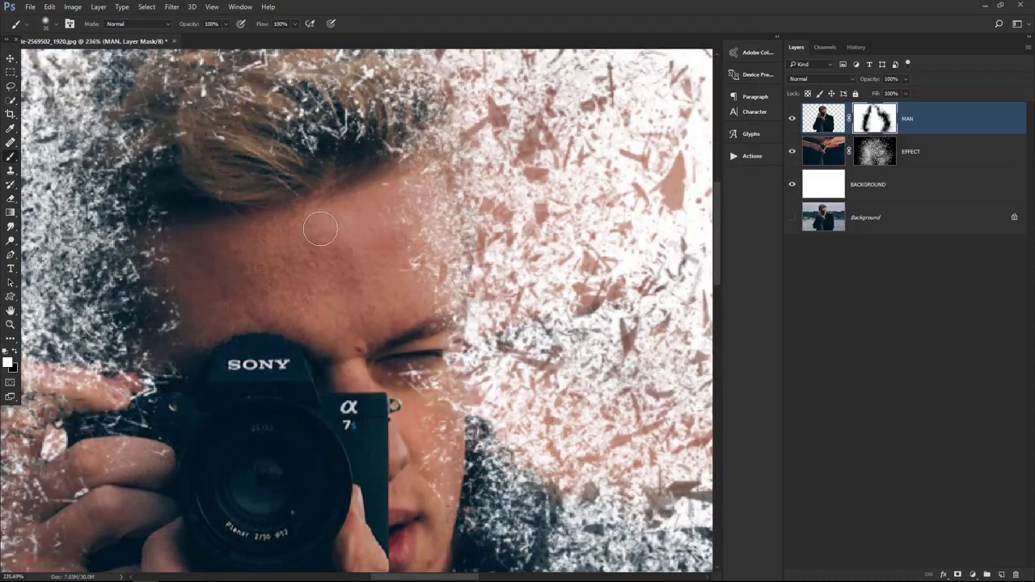
{"action": "key", "text": "ctrl+0"}
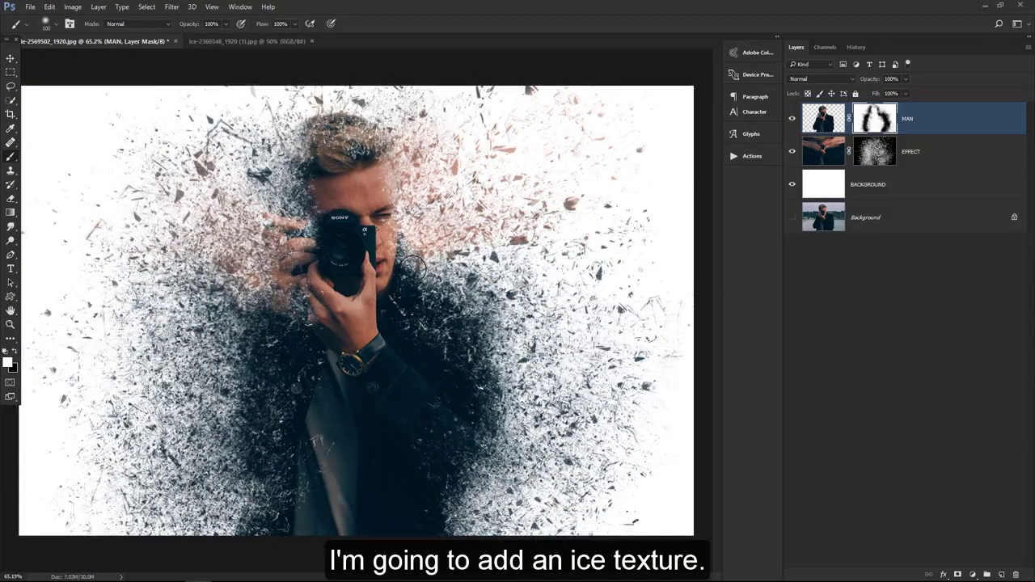
Move the blue ice texture image into the portrait document as the top layer and centre it on the canvas
{"action": "left_click", "coordinate": [206, 40]}
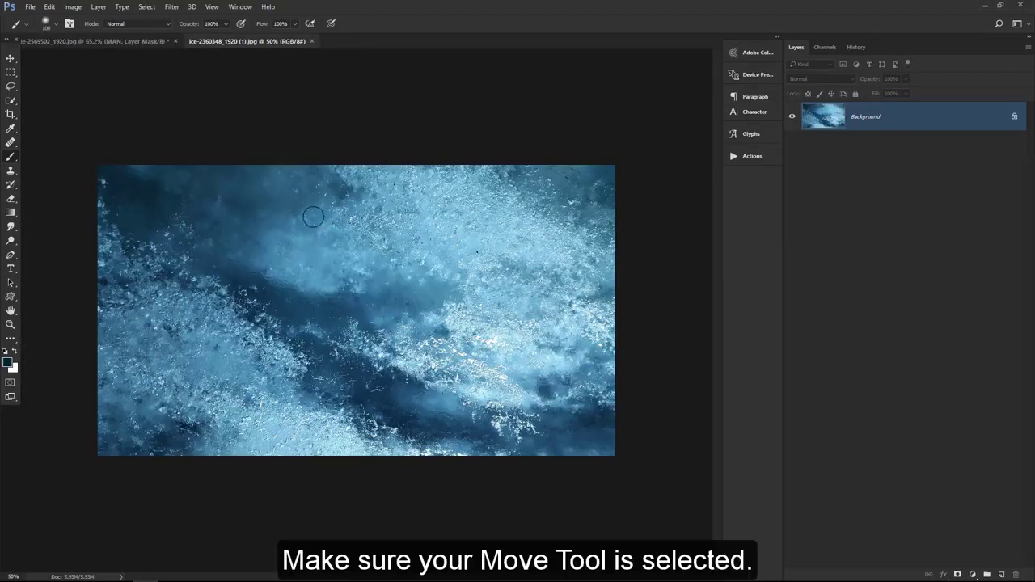
{"action": "left_click", "coordinate": [11, 57]}
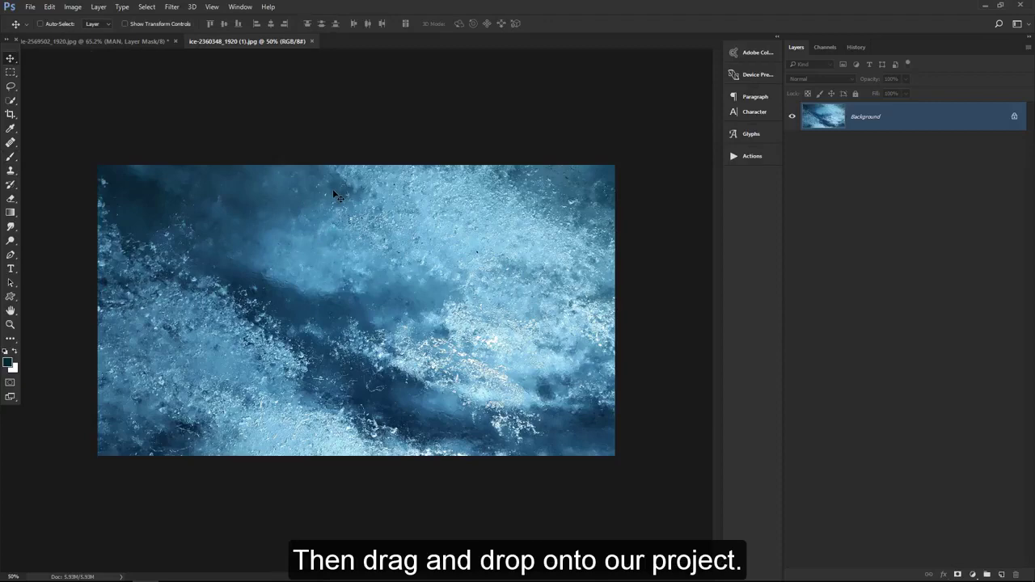
{"action": "left_click_drag", "start_coordinate": [252, 101], "coordinate": [245, 144]}
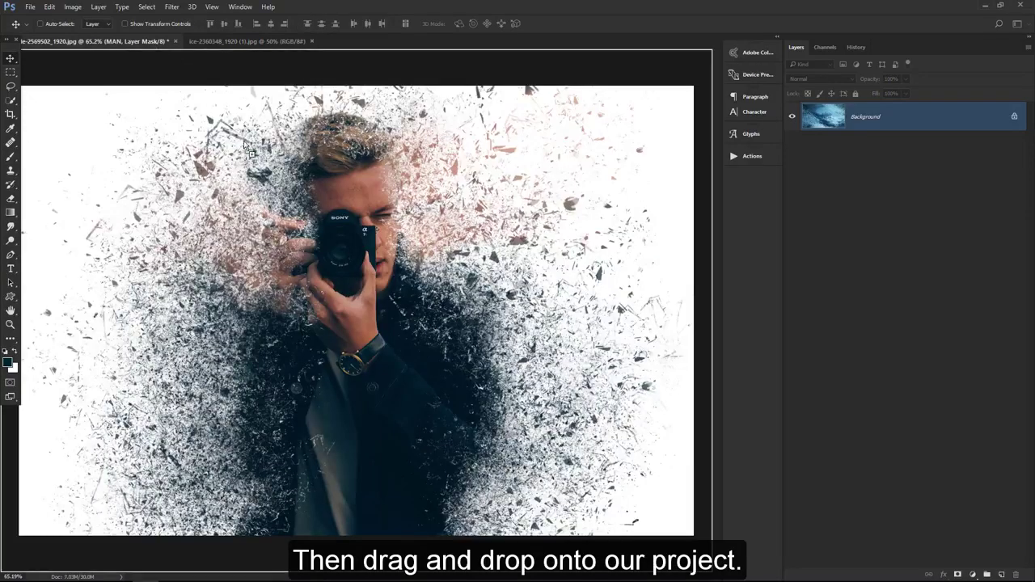
{"action": "left_click_drag", "start_coordinate": [343, 246], "coordinate": [353, 281]}
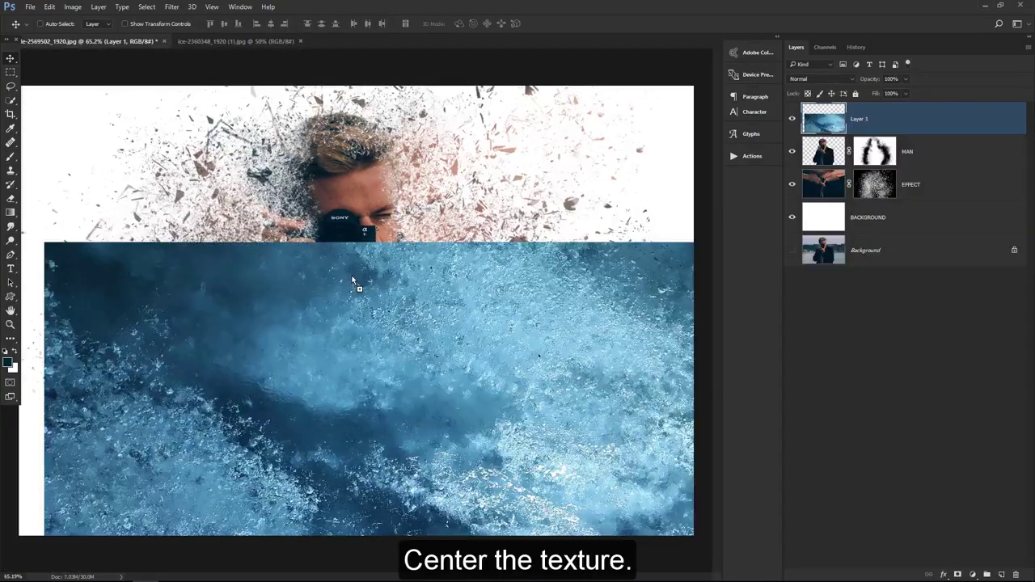
{"action": "left_click_drag", "start_coordinate": [400, 360], "coordinate": [376, 241]}
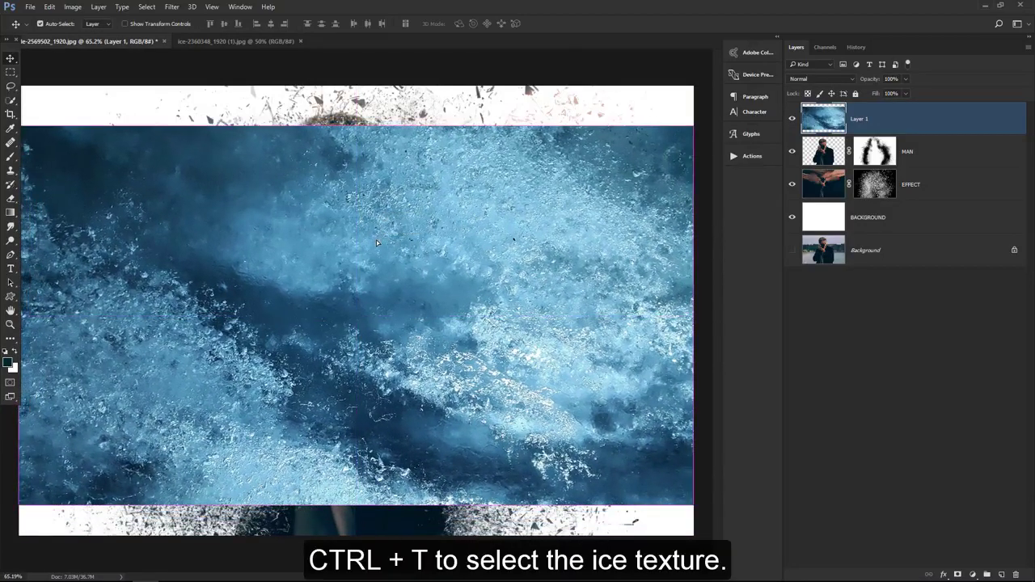
Scale the ice texture to about 121% so it covers the whole canvas, and centre it
{"action": "key", "text": "ctrl+t"}
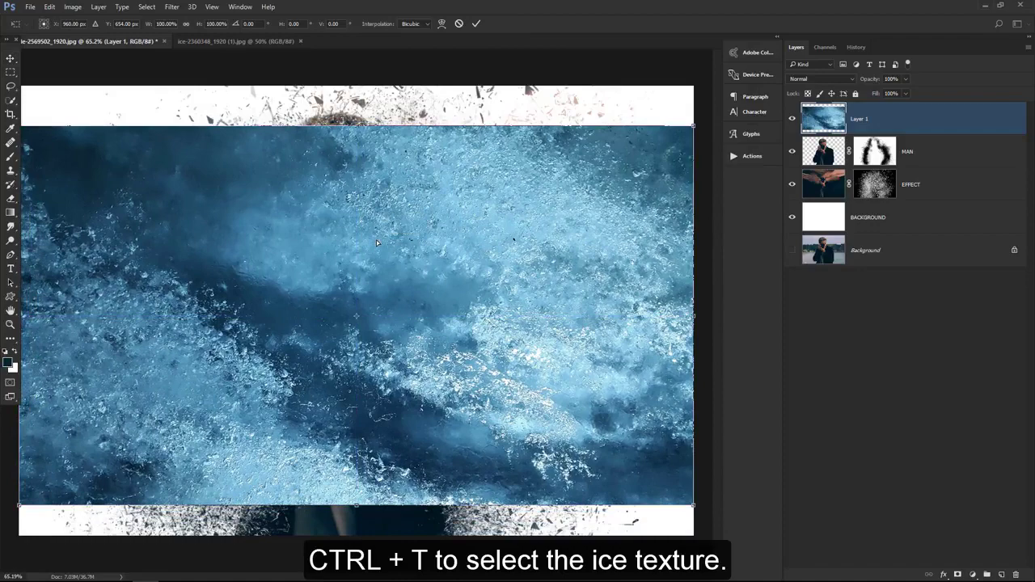
{"action": "key", "text": "ctrl+0"}
{"action": "left_click_drag", "start_coordinate": [692, 126], "coordinate": [771, 92]}
{"action": "left_click_drag", "start_coordinate": [502, 265], "coordinate": [502, 258]}
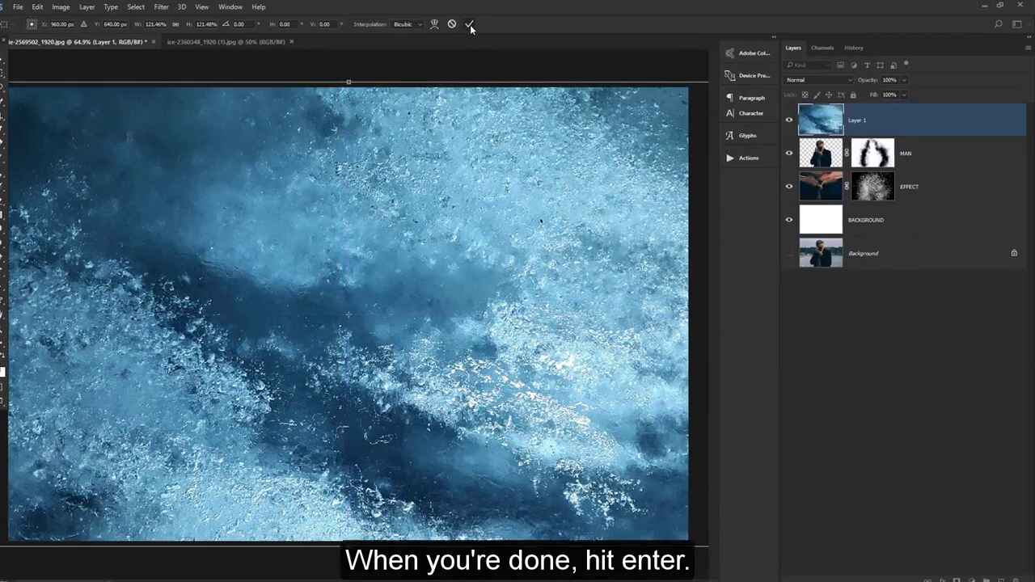
{"action": "left_click", "coordinate": [470, 25]}
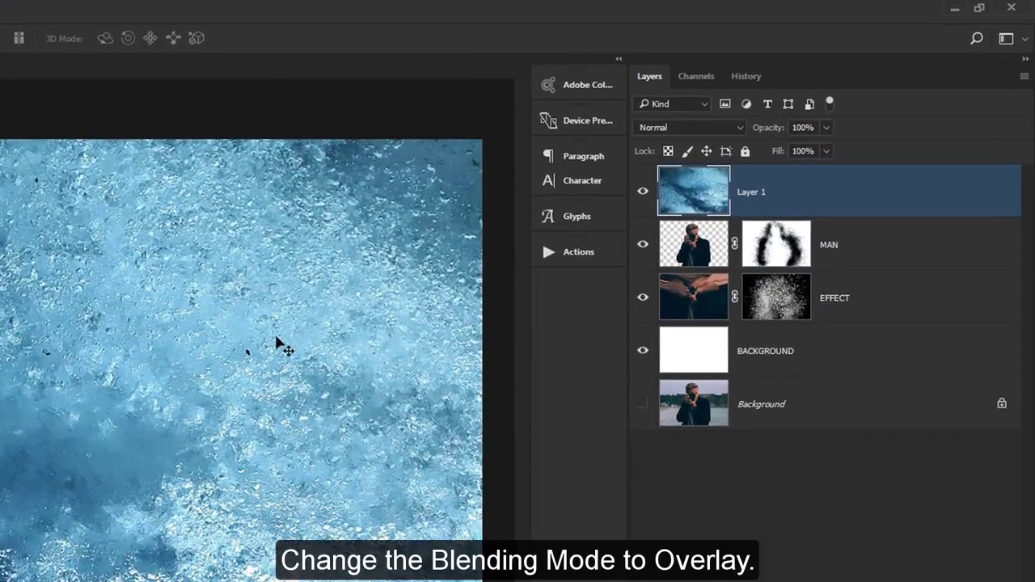
Set the ice texture layer to Overlay at 70% opacity and reposition the texture over the man
{"action": "left_click", "coordinate": [658, 128]}
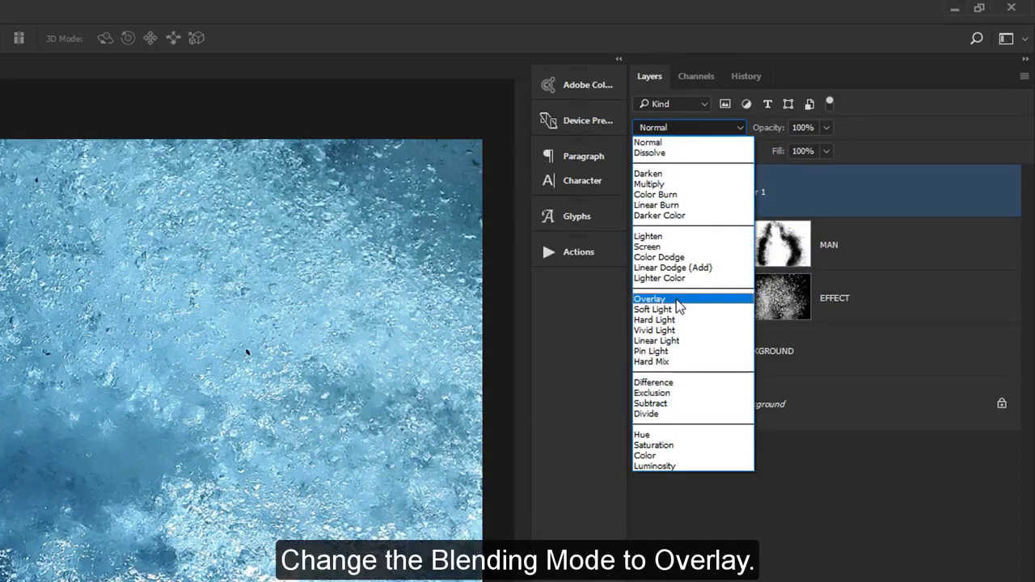
{"action": "left_click", "coordinate": [653, 300]}
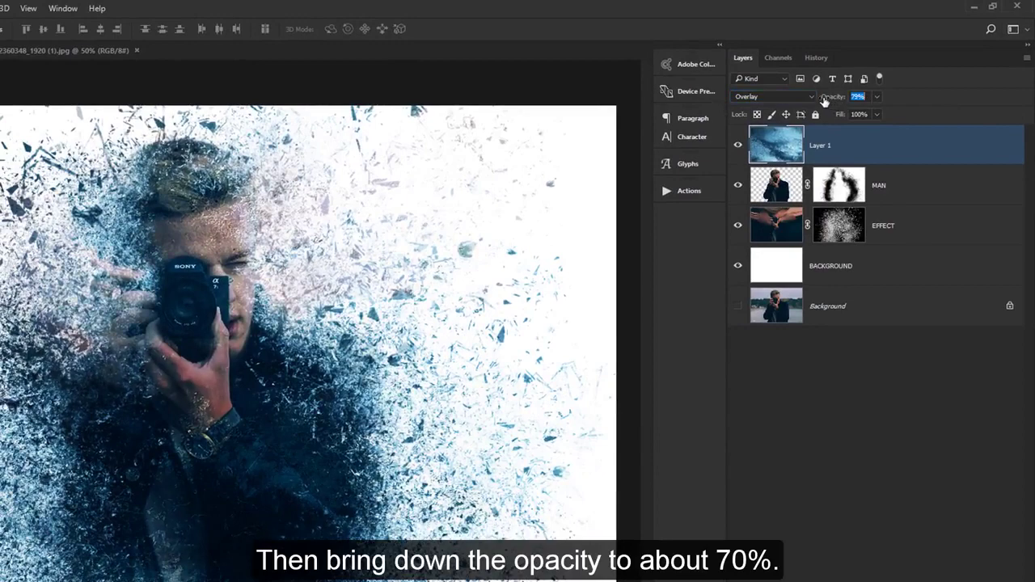
{"action": "left_click_drag", "start_coordinate": [821, 101], "coordinate": [819, 101]}
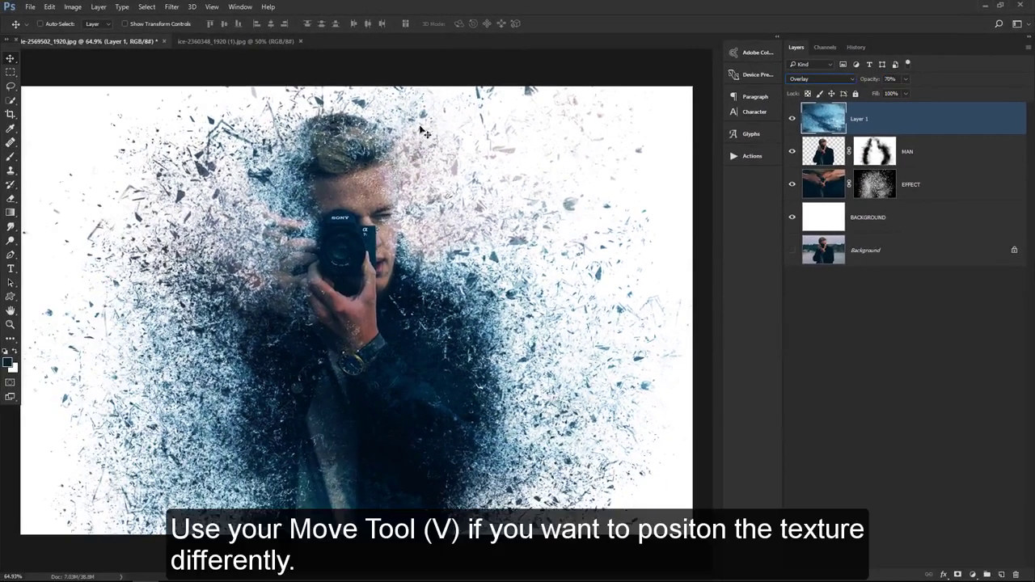
{"action": "left_click_drag", "start_coordinate": [332, 210], "coordinate": [267, 220]}
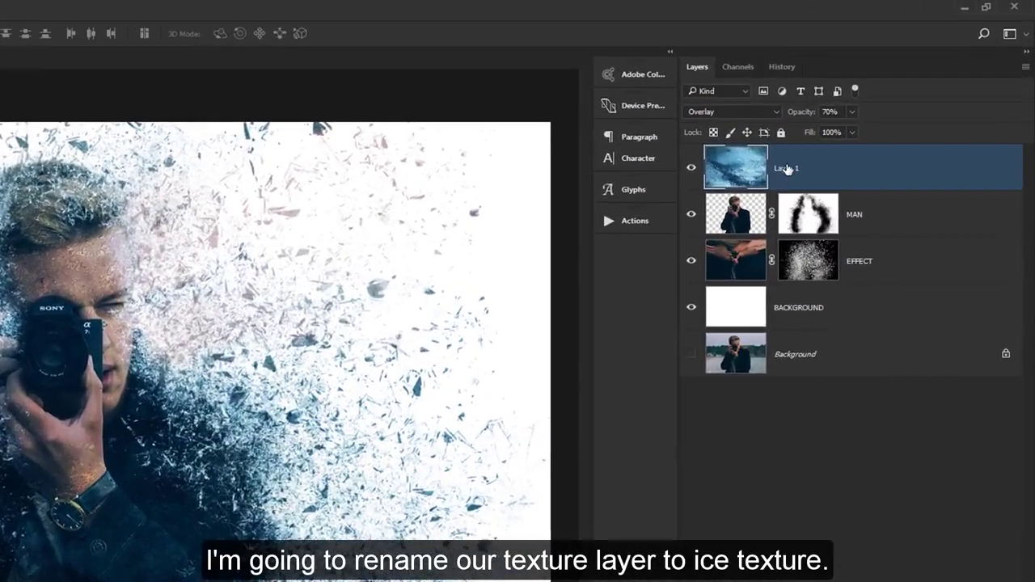
Rename the ice texture layer as ICE TEXTURE
{"action": "double_click", "coordinate": [860, 118]}
{"action": "type", "text": "icE"}
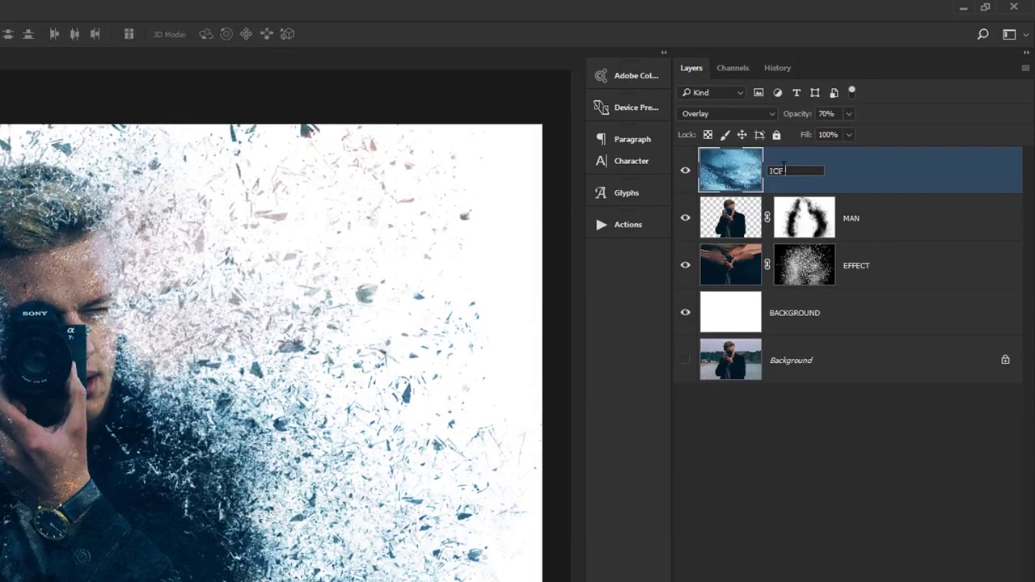
{"action": "type", "text": " TEXTURE"}
{"action": "key", "text": "Return"}
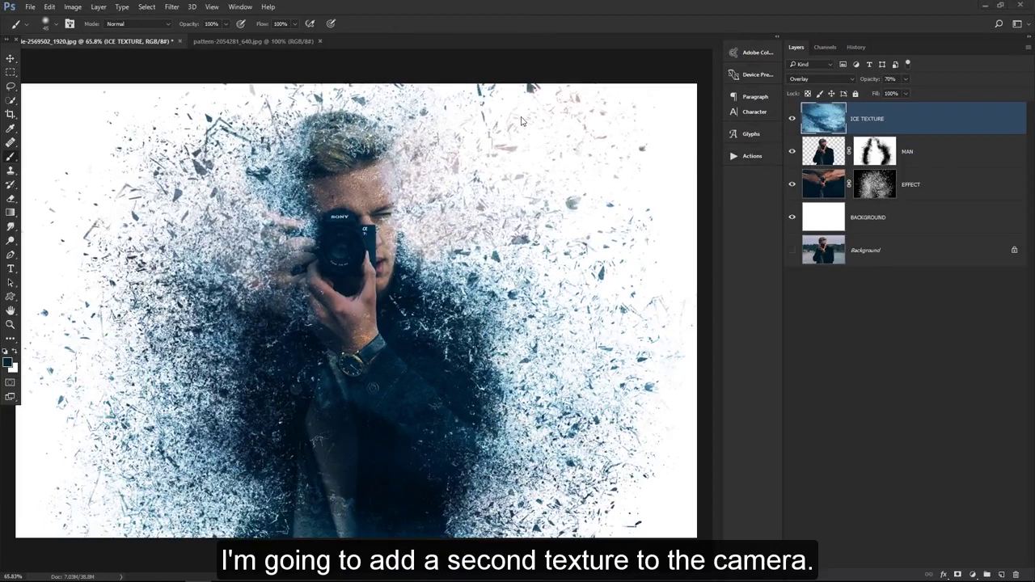
Move the white frost pattern image into the portrait document as a new top layer over the camera
{"action": "left_click", "coordinate": [290, 40]}
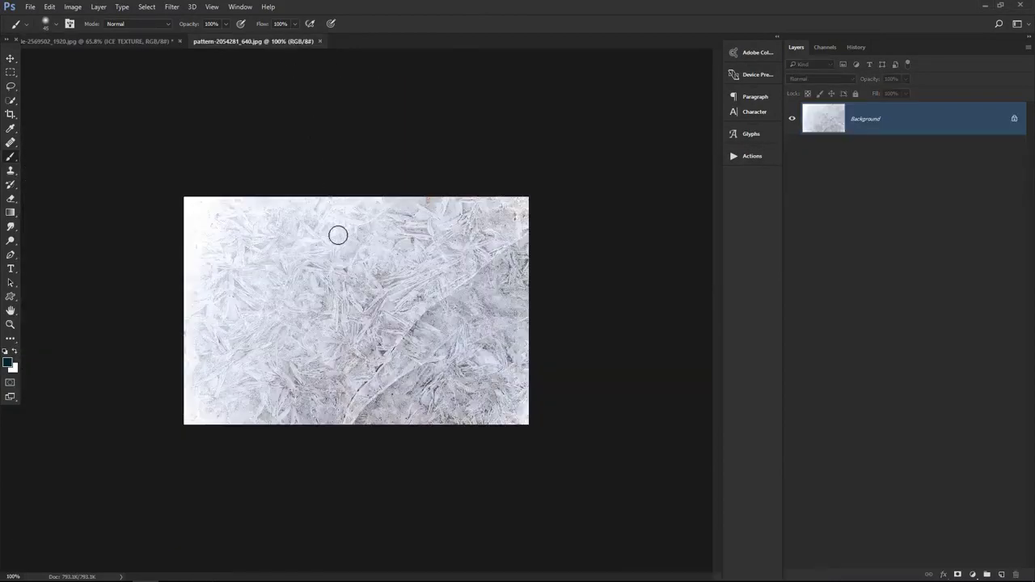
{"action": "left_click", "coordinate": [10, 58]}
{"action": "left_click_drag", "start_coordinate": [238, 144], "coordinate": [319, 217]}
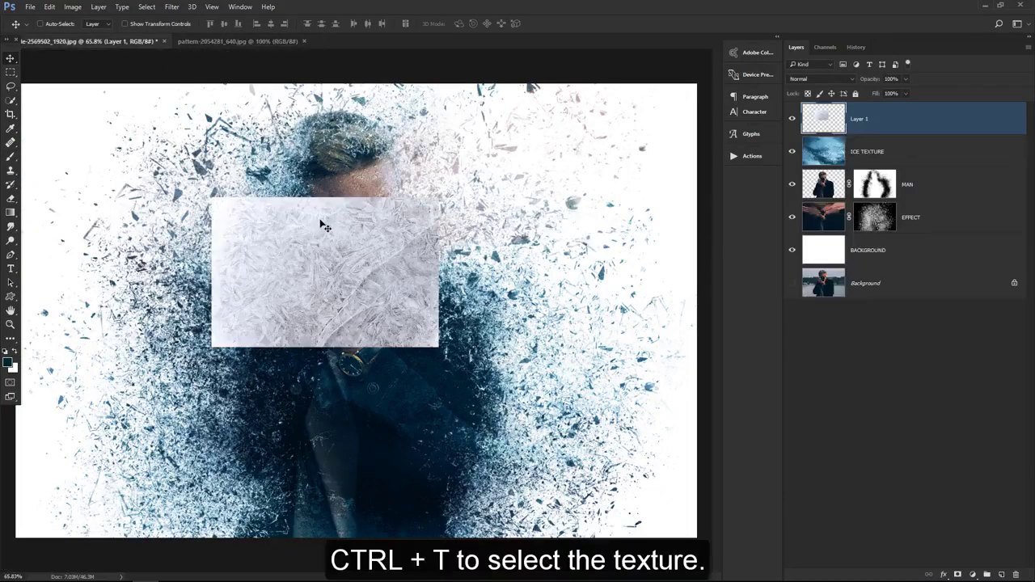
Scale the frost texture down to about 37% and place it over the camera lens
{"action": "key", "text": "ctrl+t"}
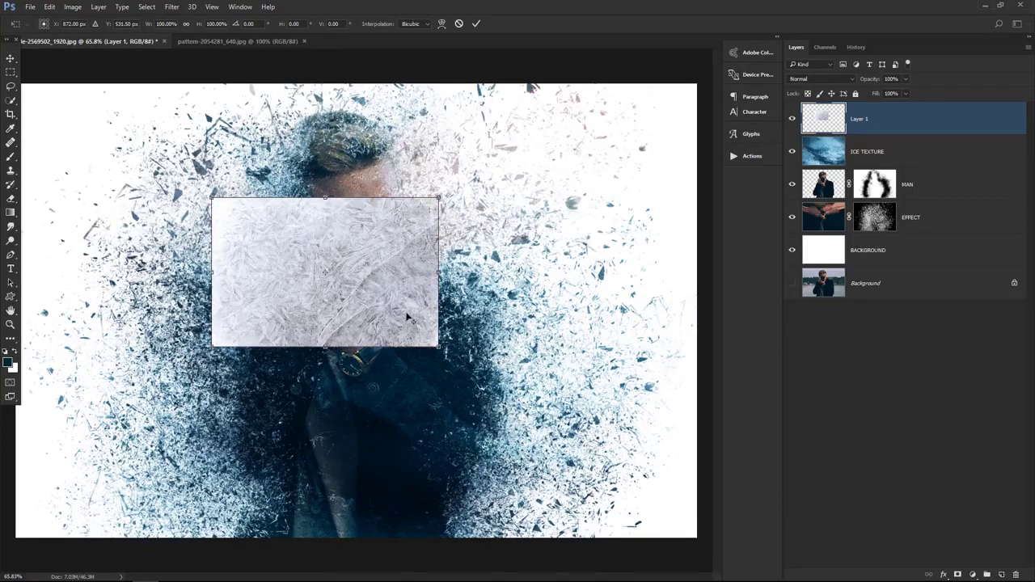
{"action": "left_click_drag", "start_coordinate": [435, 343], "coordinate": [369, 258]}
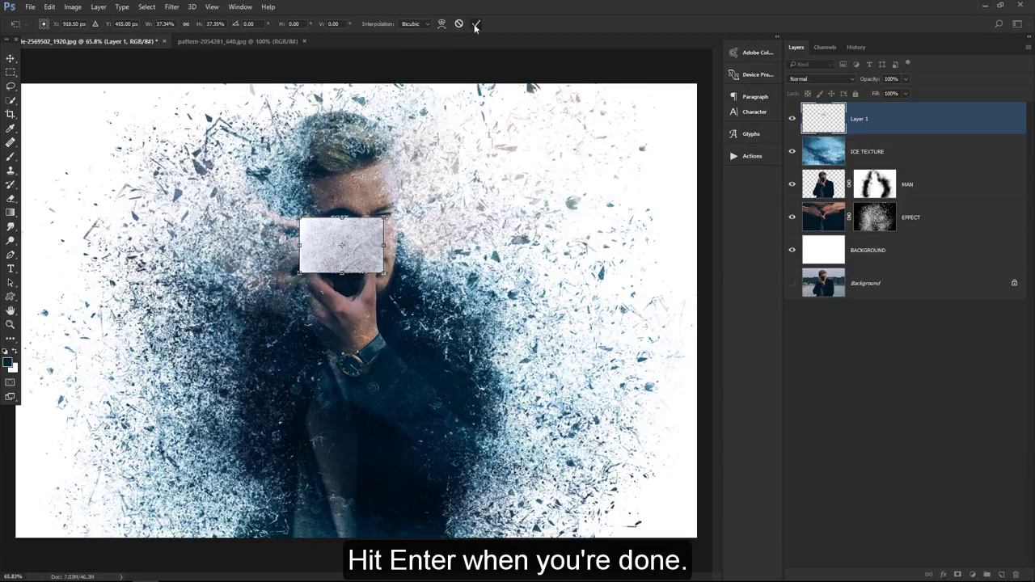
{"action": "left_click", "coordinate": [476, 24]}
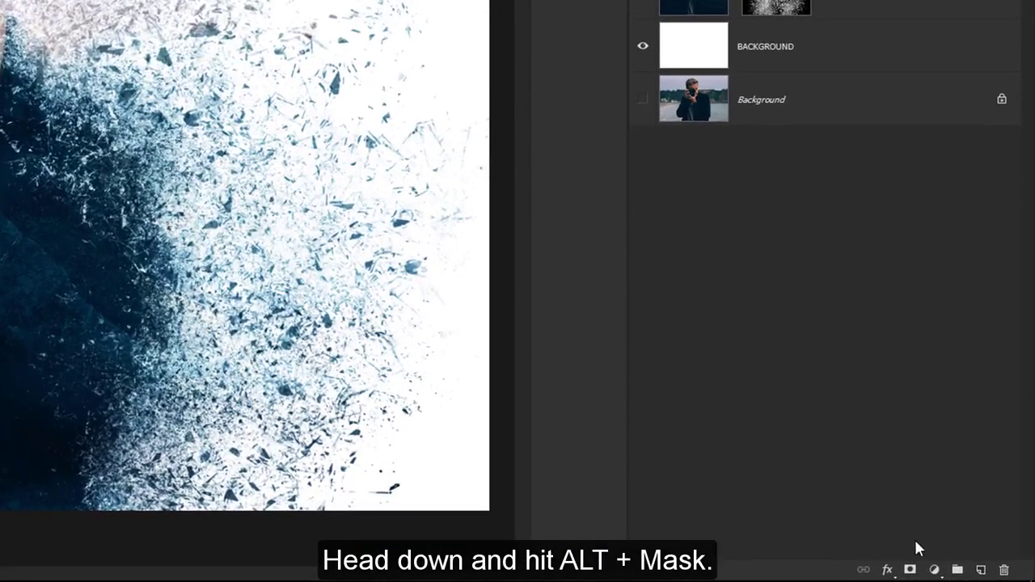
Add a black mask that hides the frost texture, and brush white on it to reveal the frost inside the camera lens
{"action": "left_click", "coordinate": [910, 570], "text": "alt"}
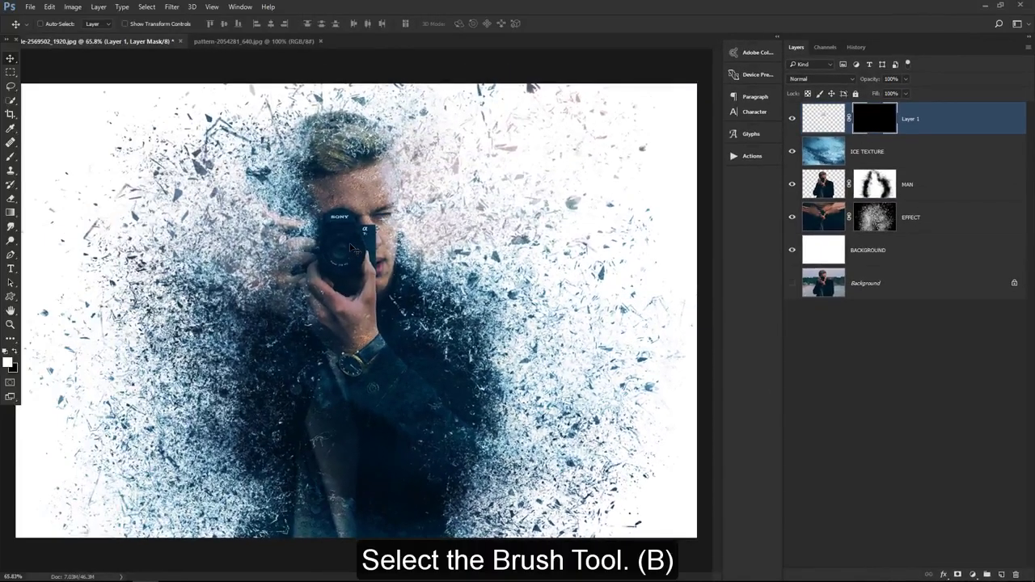
{"action": "left_click_drag", "start_coordinate": [340, 244], "coordinate": [392, 252]}
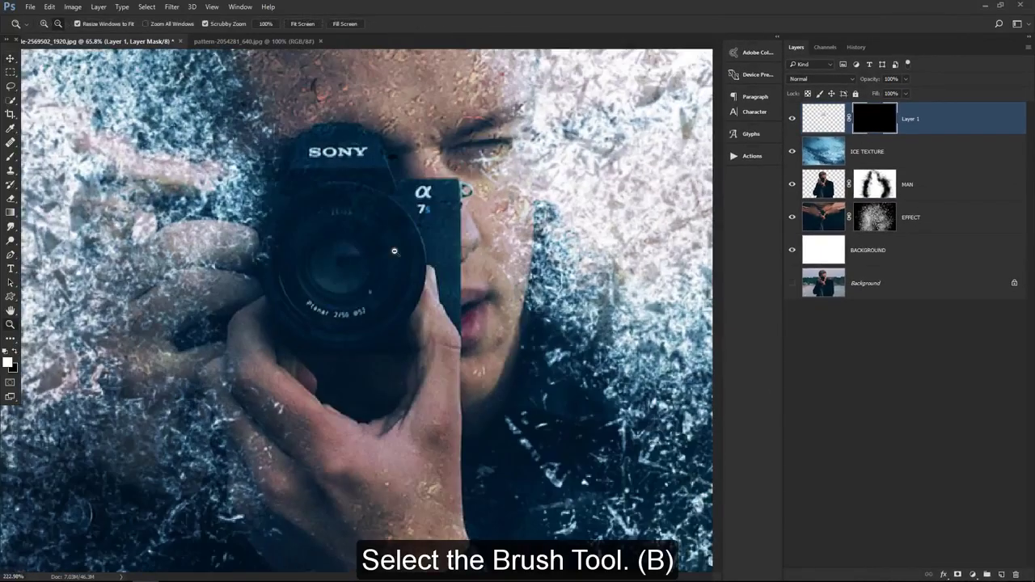
{"action": "right_click", "coordinate": [13, 160]}
{"action": "left_click", "coordinate": [49, 156]}
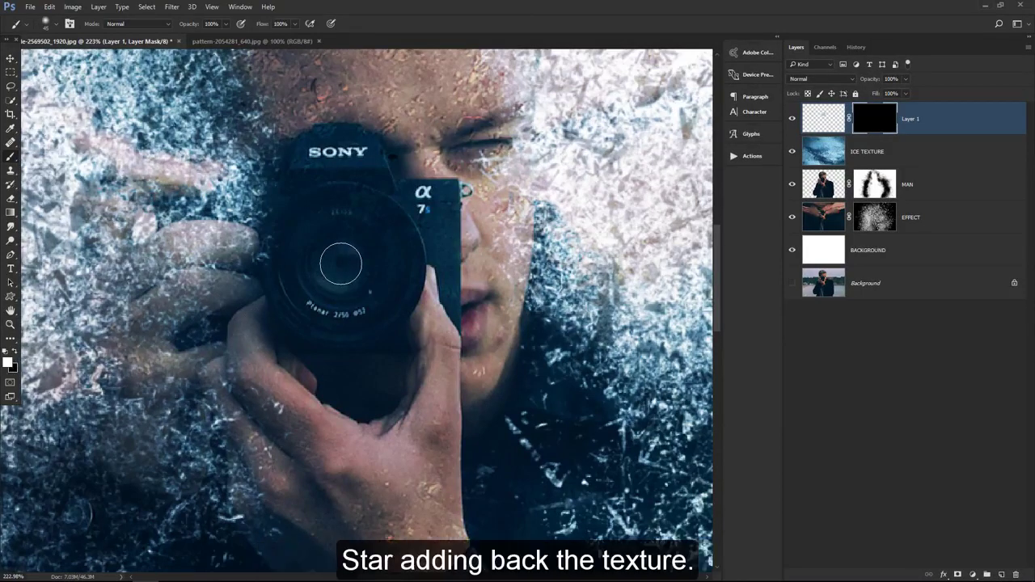
{"action": "mouse_move", "coordinate": [339, 256]}
{"action": "left_mouse_down"}
{"action": "mouse_move", "coordinate": [336, 275]}
{"action": "mouse_move", "coordinate": [340, 250]}
{"action": "mouse_move", "coordinate": [348, 275]}
{"action": "mouse_move", "coordinate": [316, 243]}
{"action": "mouse_move", "coordinate": [311, 300]}
{"action": "mouse_move", "coordinate": [387, 260]}
{"action": "mouse_move", "coordinate": [301, 212]}
{"action": "mouse_move", "coordinate": [337, 311]}
{"action": "mouse_move", "coordinate": [393, 251]}
{"action": "left_mouse_up"}
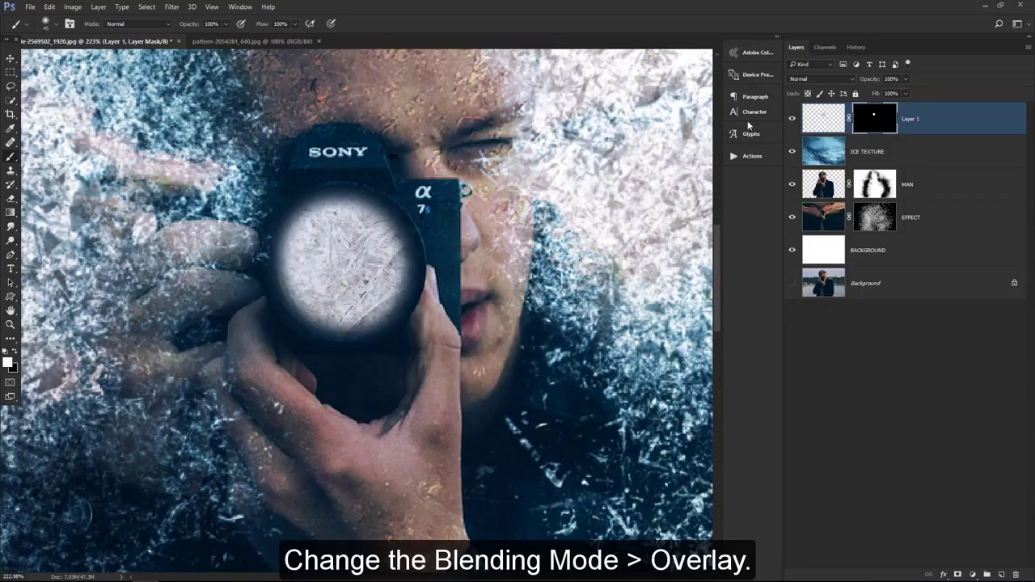
Set the frost layer's blending mode to Overlay and rename the layer as LENS TEXTURE
{"action": "left_click", "coordinate": [808, 80]}
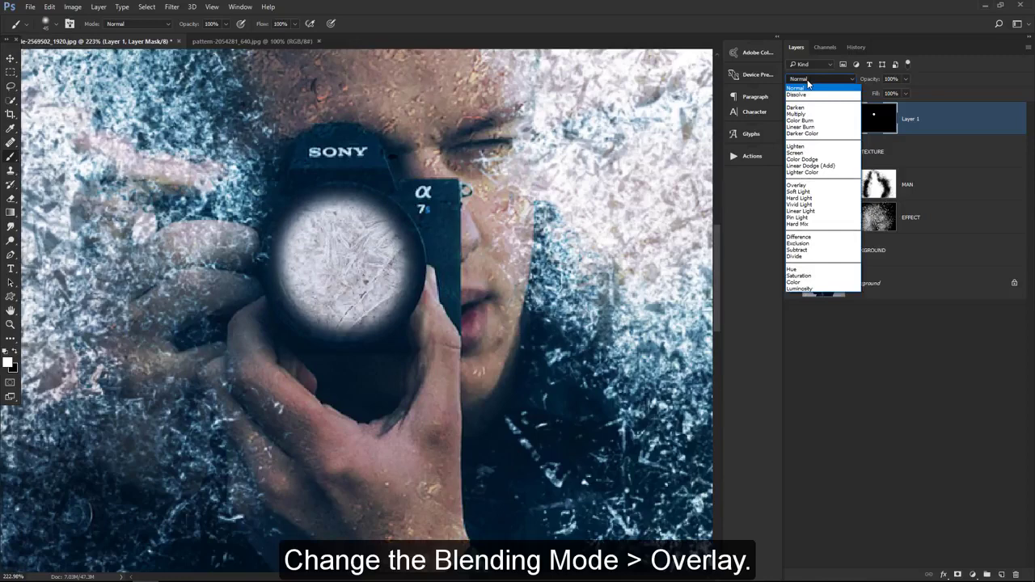
{"action": "left_click", "coordinate": [815, 176]}
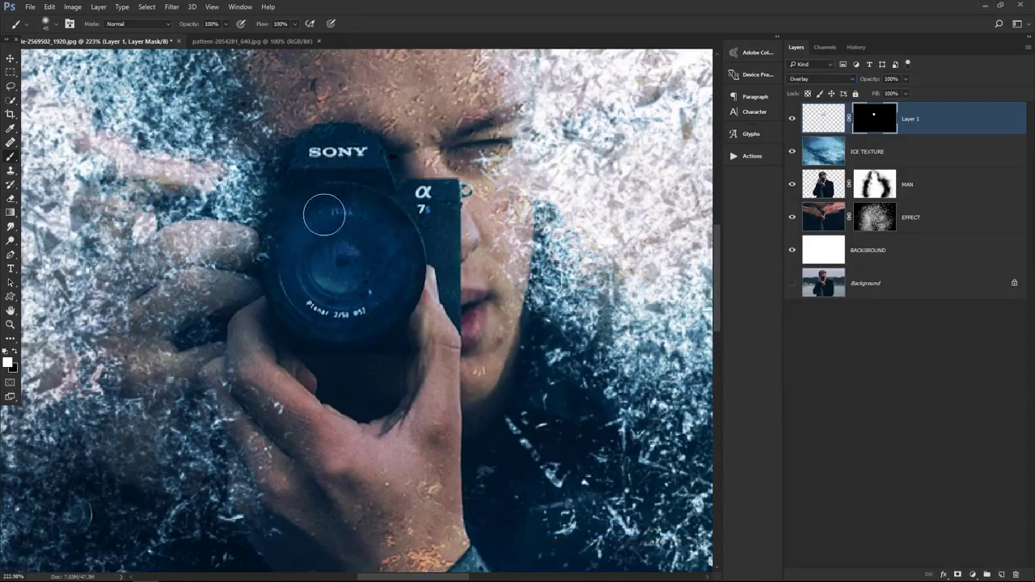
{"action": "key", "text": "ctrl+0"}
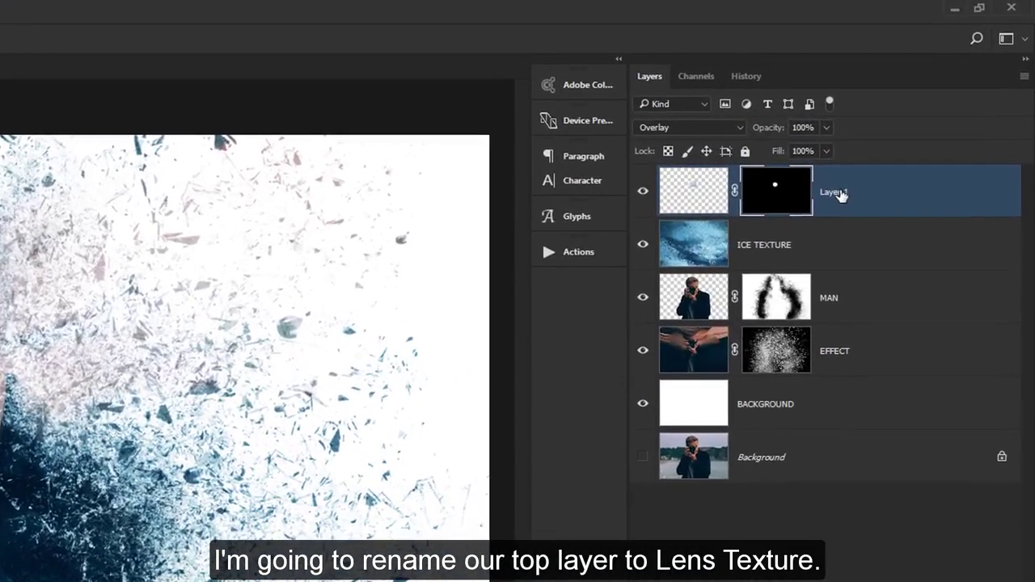
{"action": "double_click", "coordinate": [916, 118]}
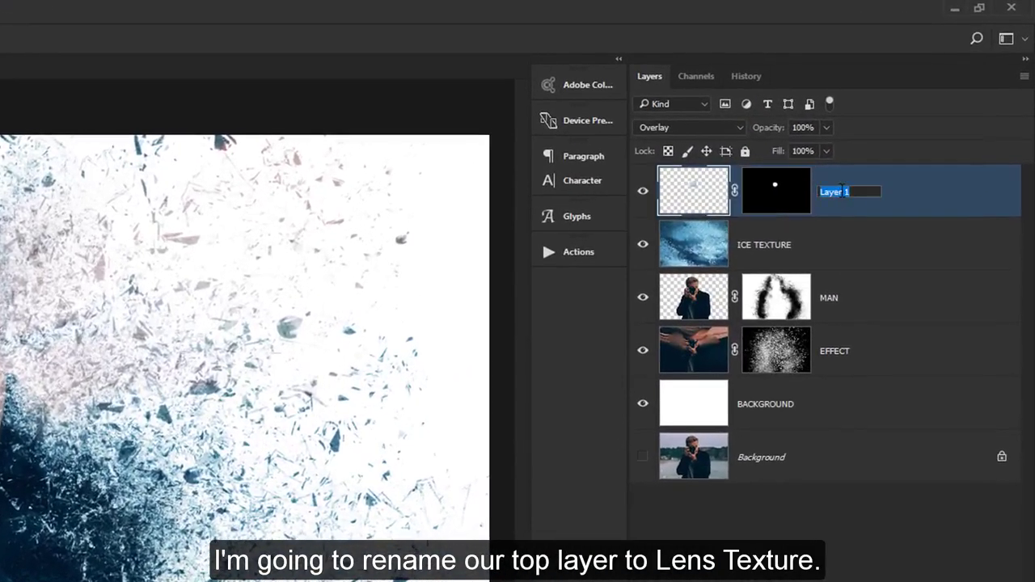
{"action": "type", "text": "LENS TEXTURE"}
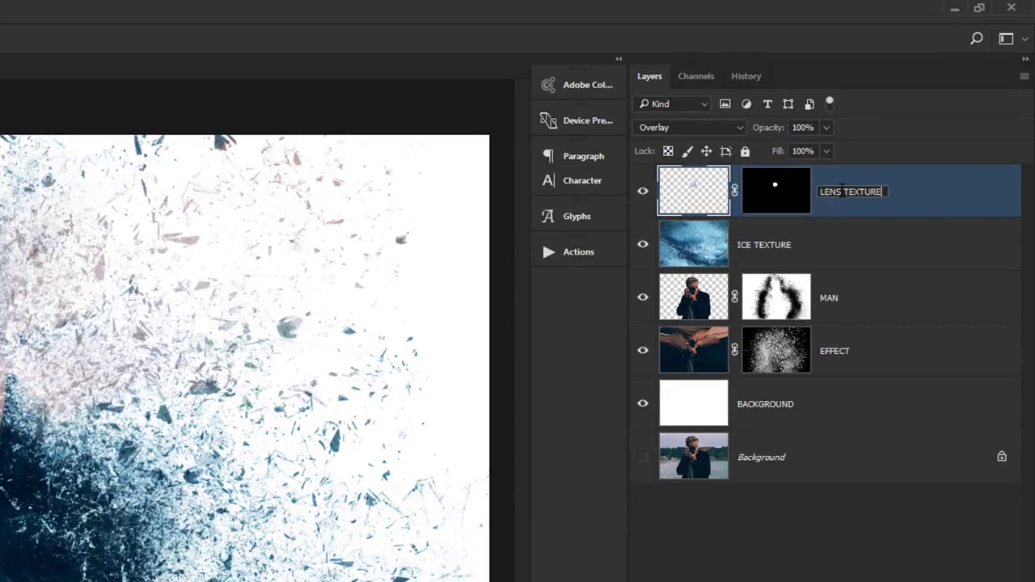
{"action": "key", "text": "Return"}
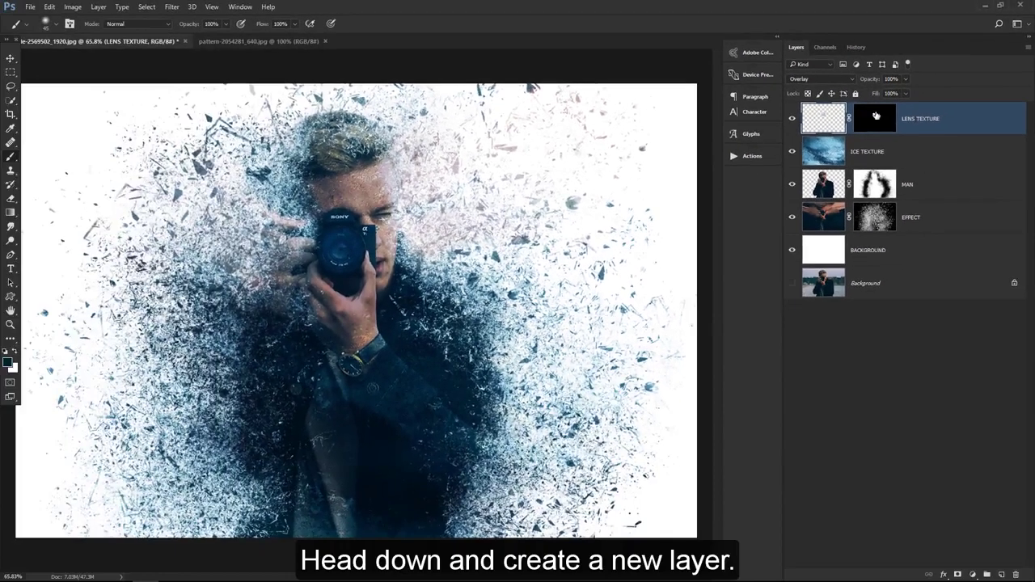
Create a new top layer named FLARE with the blending mode set to Color Dodge
{"action": "left_click", "coordinate": [1003, 575]}
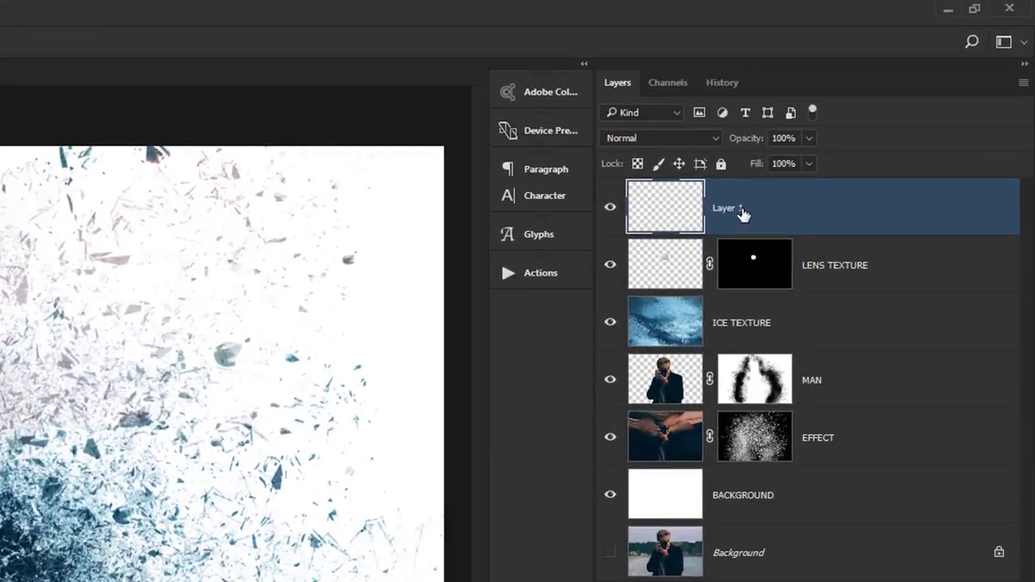
{"action": "double_click", "coordinate": [864, 118]}
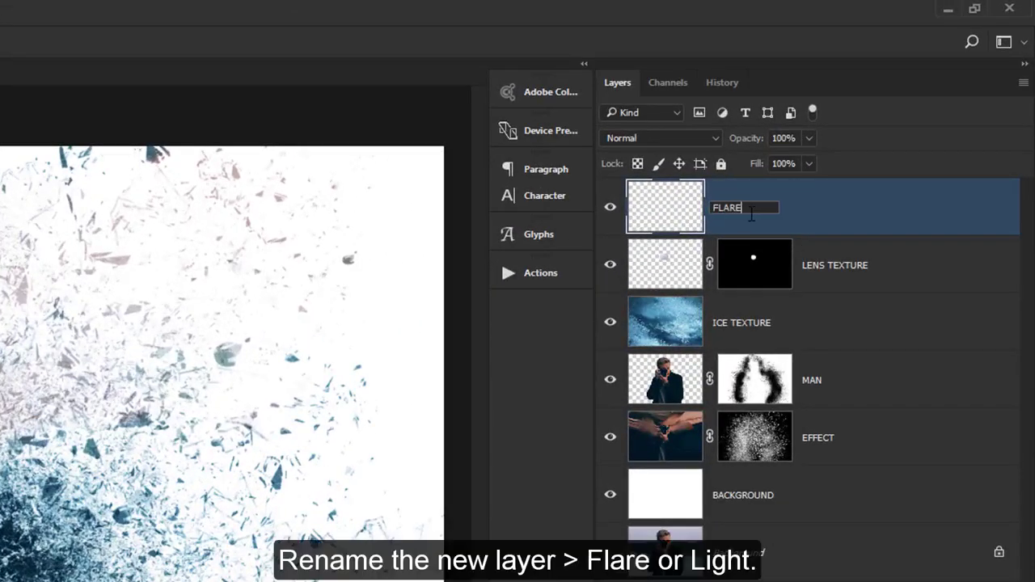
{"action": "key", "text": "Return"}
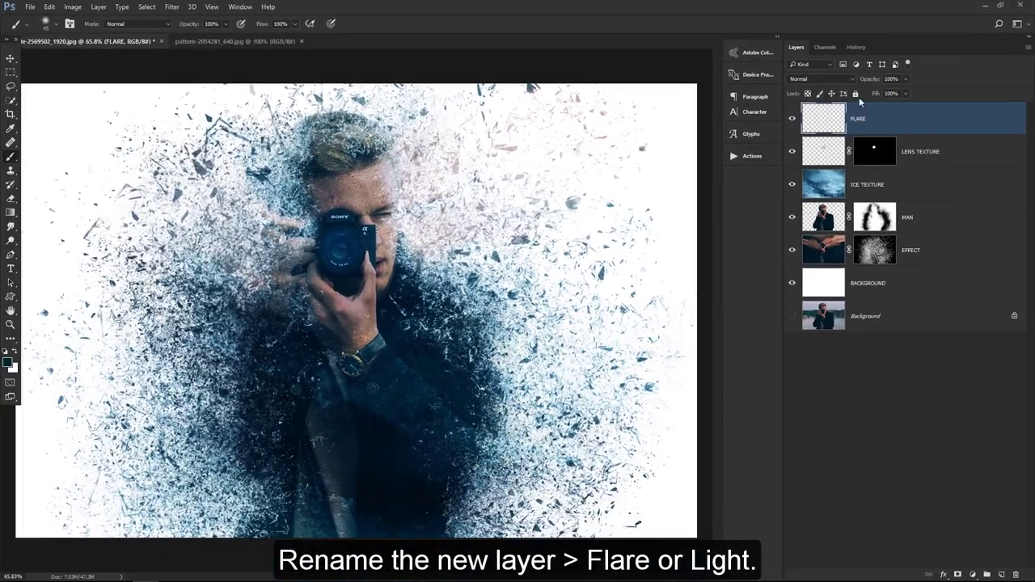
{"action": "left_click", "coordinate": [821, 79]}
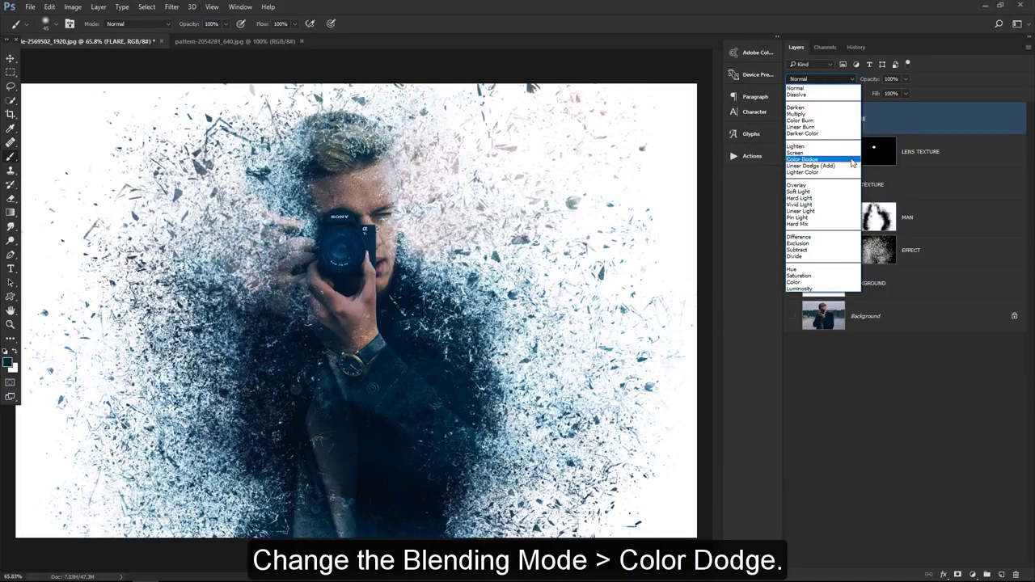
{"action": "left_click", "coordinate": [852, 163]}
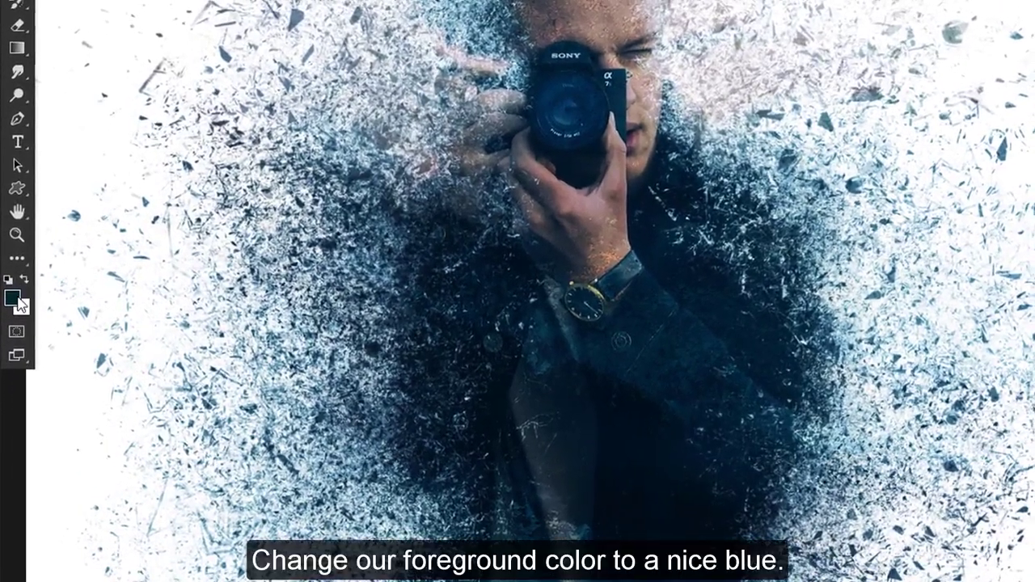
Paint a soft 125 px spot of colour 00c6ff on the camera lens and lower the FLARE layer's opacity to 60%
{"action": "left_click", "coordinate": [18, 302]}
{"action": "type", "text": "00c6ff"}
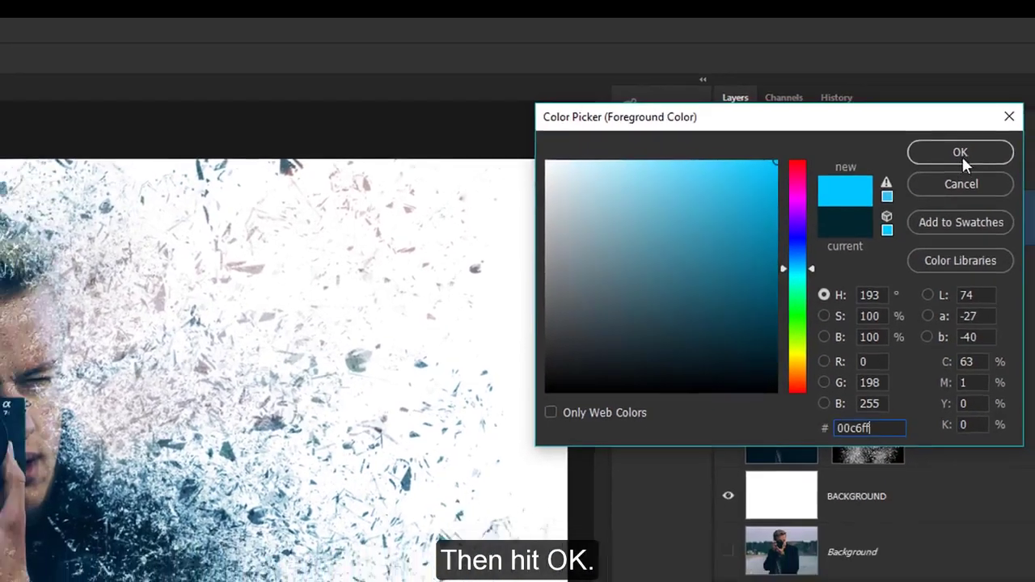
{"action": "left_click", "coordinate": [966, 165]}
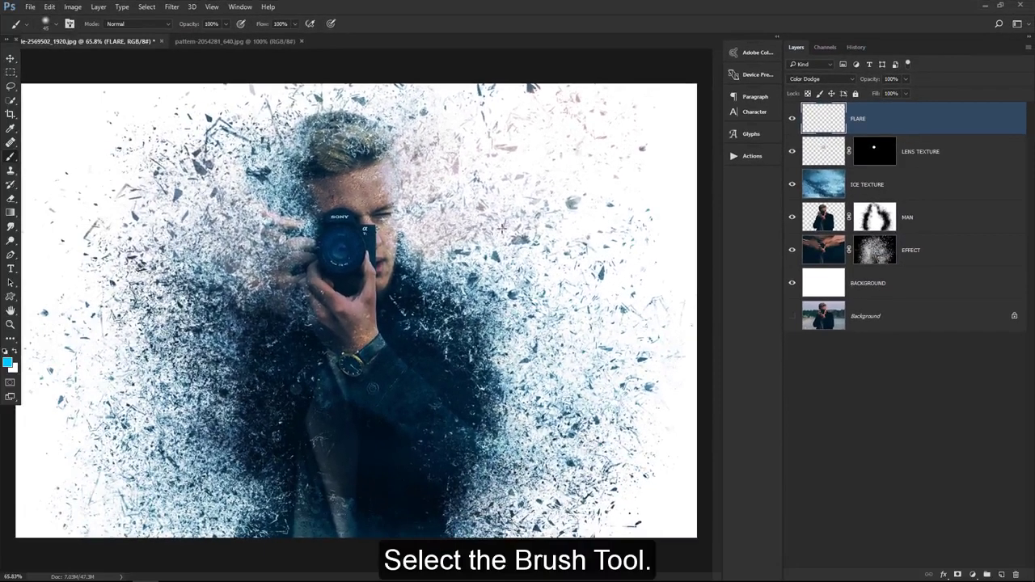
{"action": "right_click", "coordinate": [10, 157]}
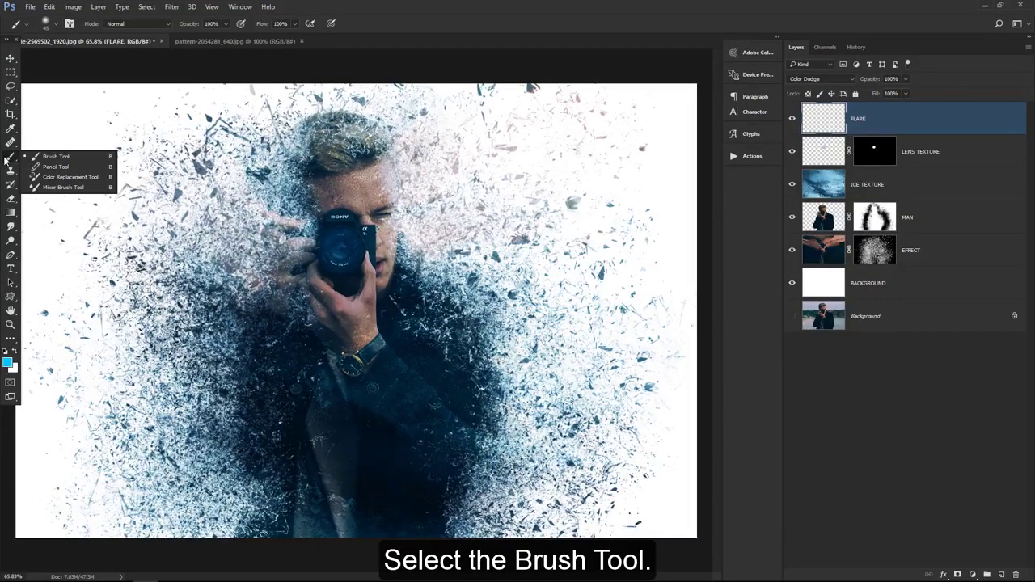
{"action": "left_click", "coordinate": [54, 157]}
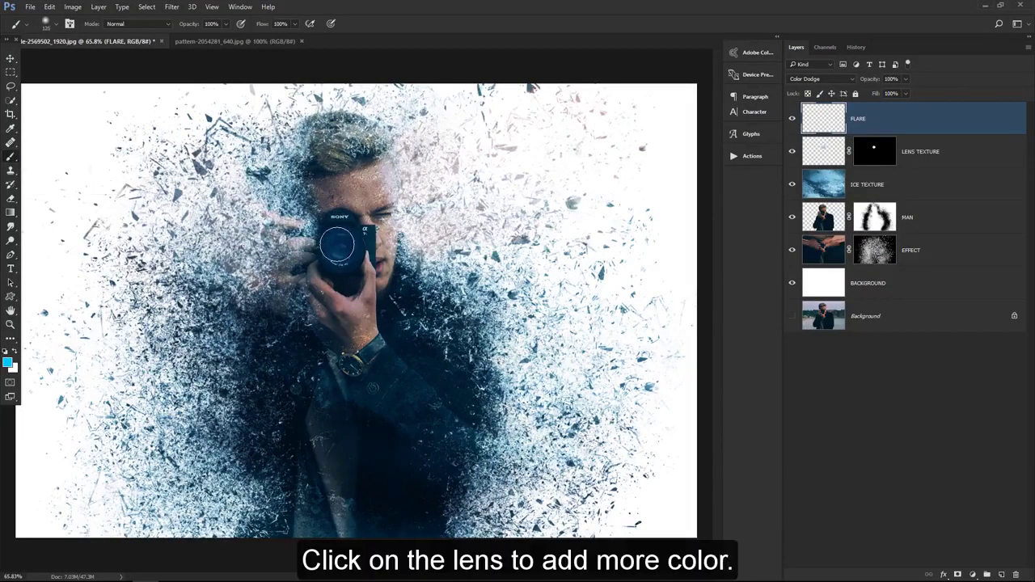
{"action": "left_click", "coordinate": [336, 245]}
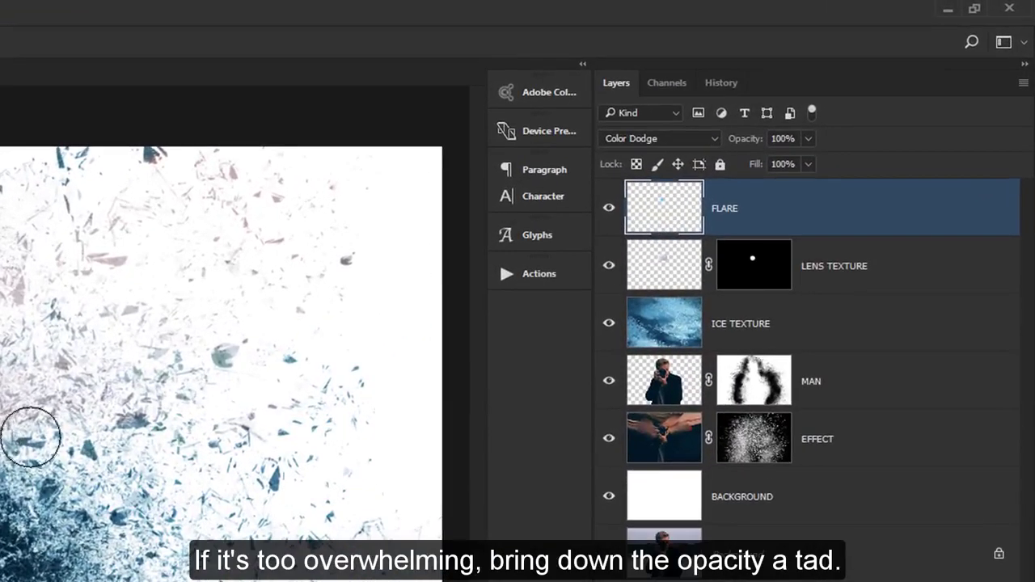
{"action": "left_click_drag", "start_coordinate": [756, 144], "coordinate": [723, 140]}
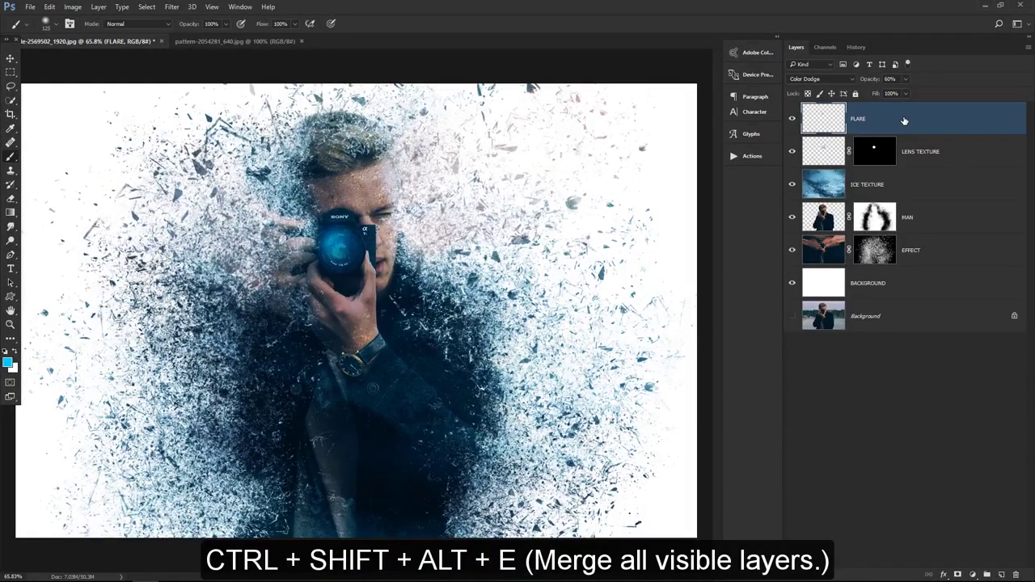
Merge all visible layers into a new top layer named MERGED and convert it to a Smart Object
{"action": "key", "text": "ctrl+shift+alt+e"}
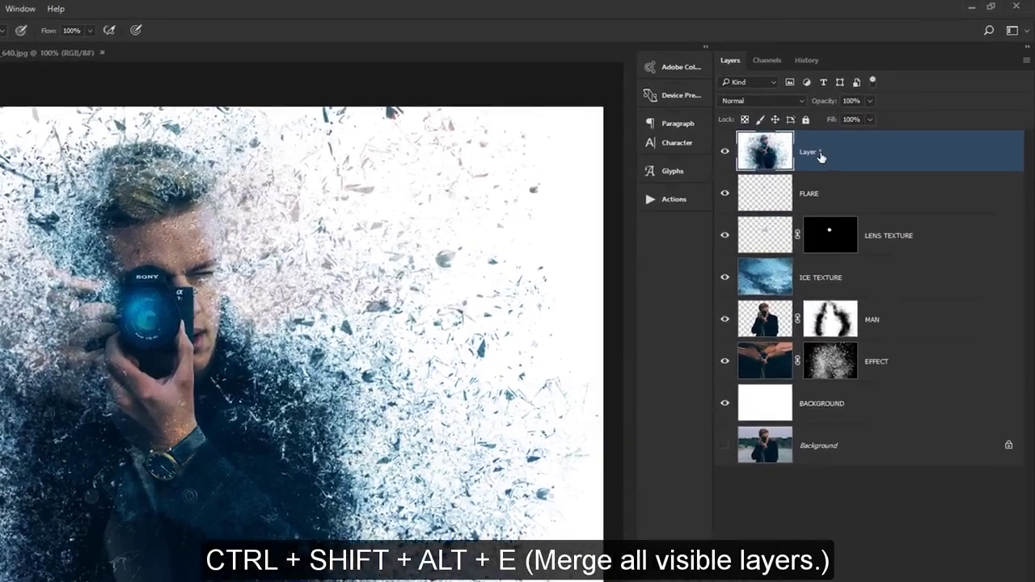
{"action": "double_click", "coordinate": [867, 121]}
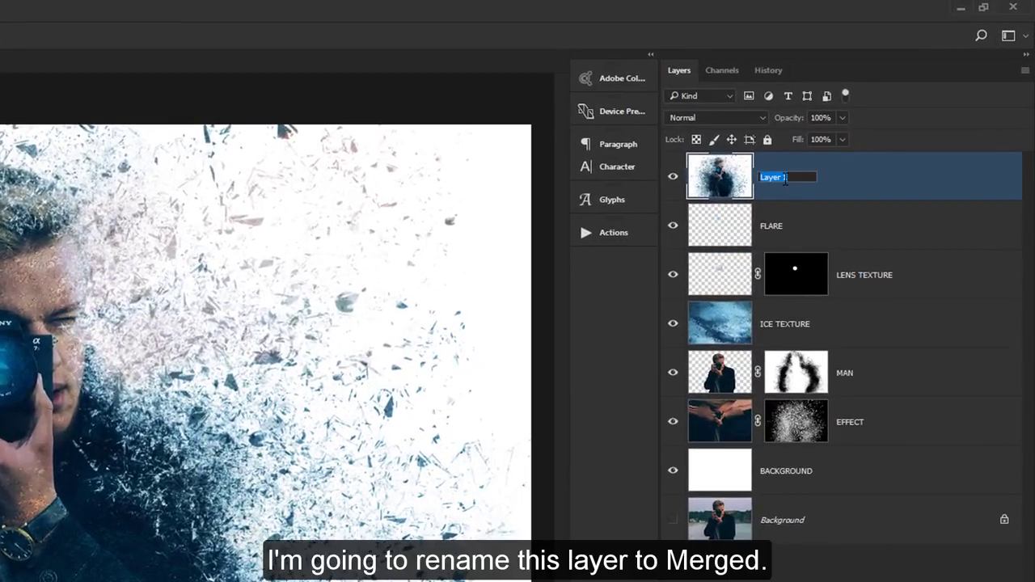
{"action": "type", "text": "MERGED"}
{"action": "key", "text": "Return"}
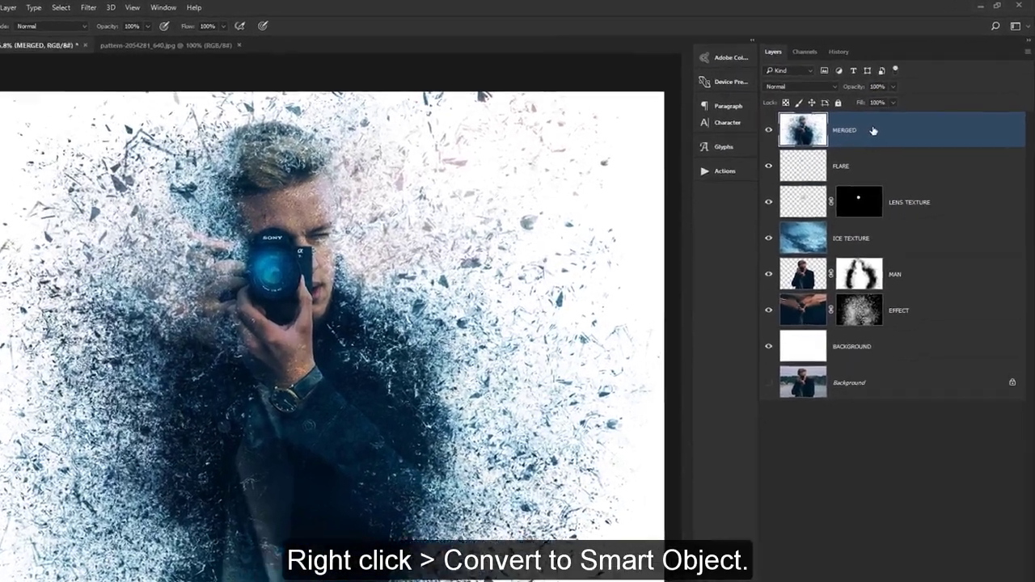
{"action": "right_click", "coordinate": [874, 131]}
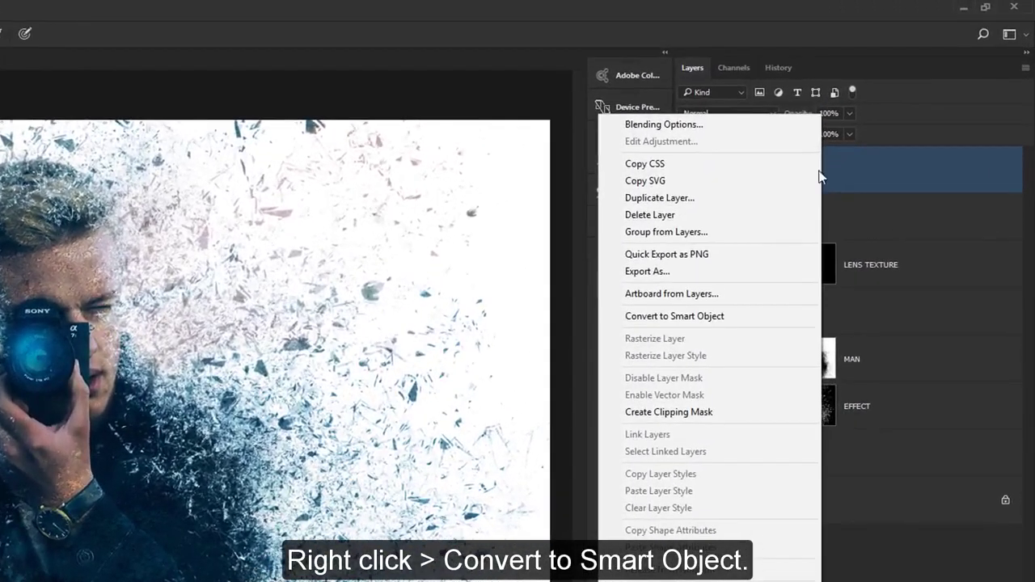
{"action": "left_click", "coordinate": [782, 318]}
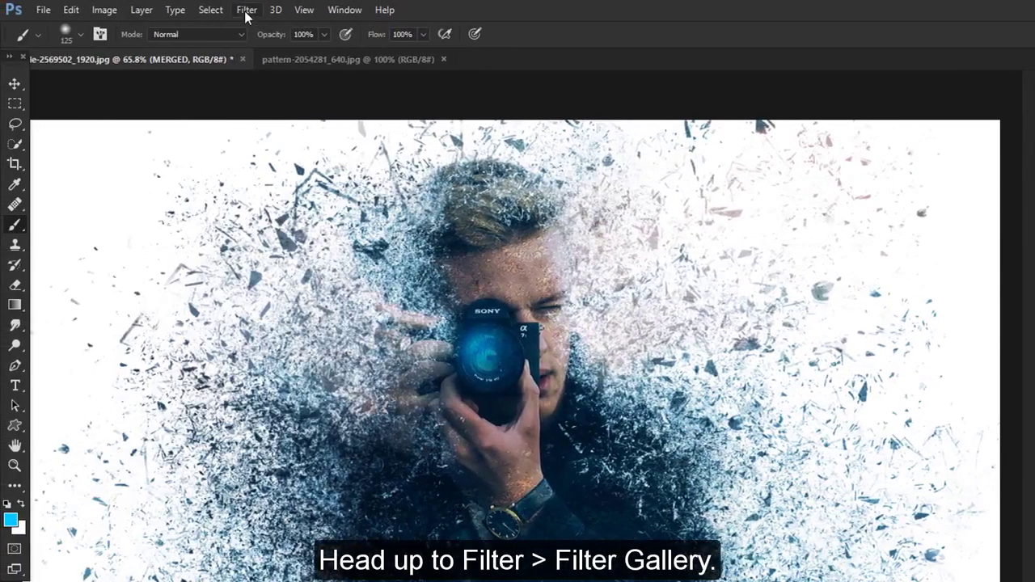
Apply the Filter Gallery's Accented Edges effect to the MERGED layer with Edge Width 1, Edge Brightness 38 and Smoothness 3
{"action": "left_click", "coordinate": [247, 10]}
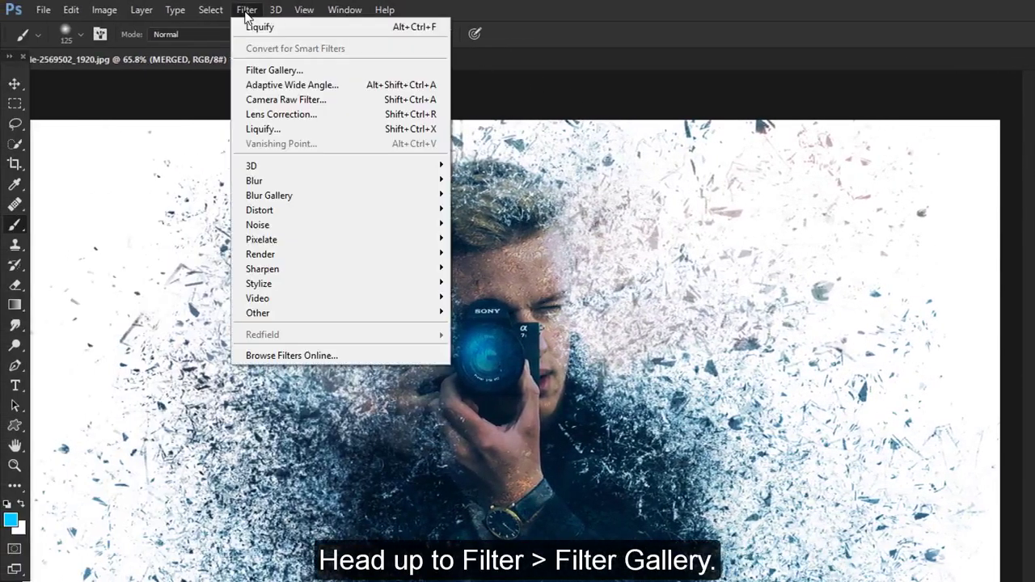
{"action": "left_click", "coordinate": [296, 71]}
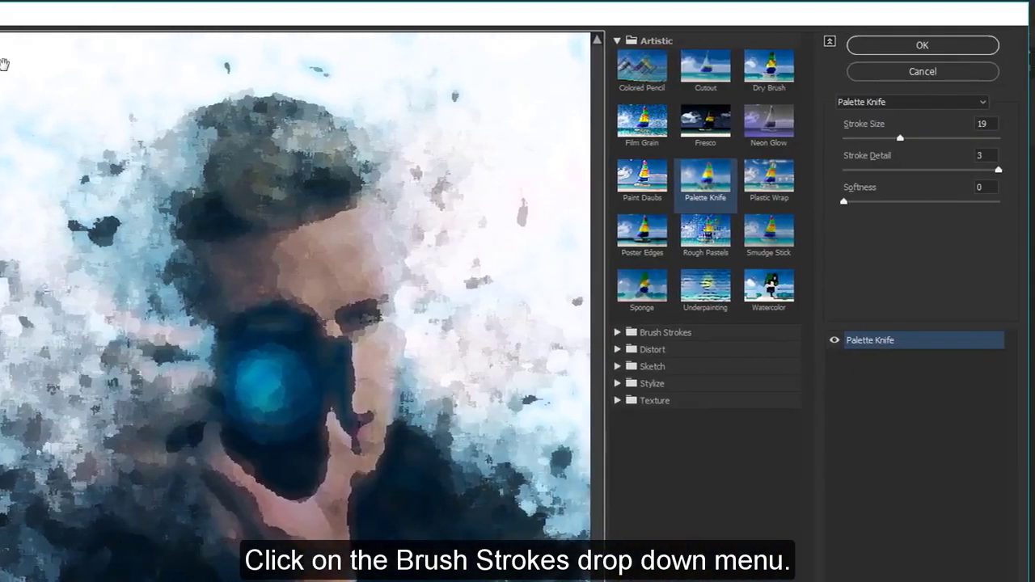
{"action": "left_click", "coordinate": [617, 41]}
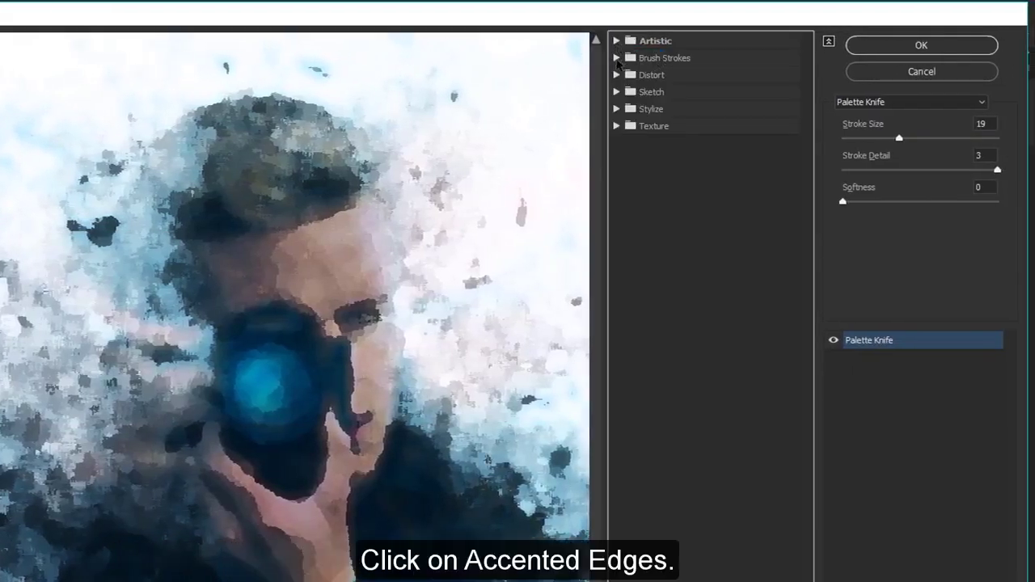
{"action": "left_click", "coordinate": [618, 60]}
{"action": "left_click", "coordinate": [639, 105]}
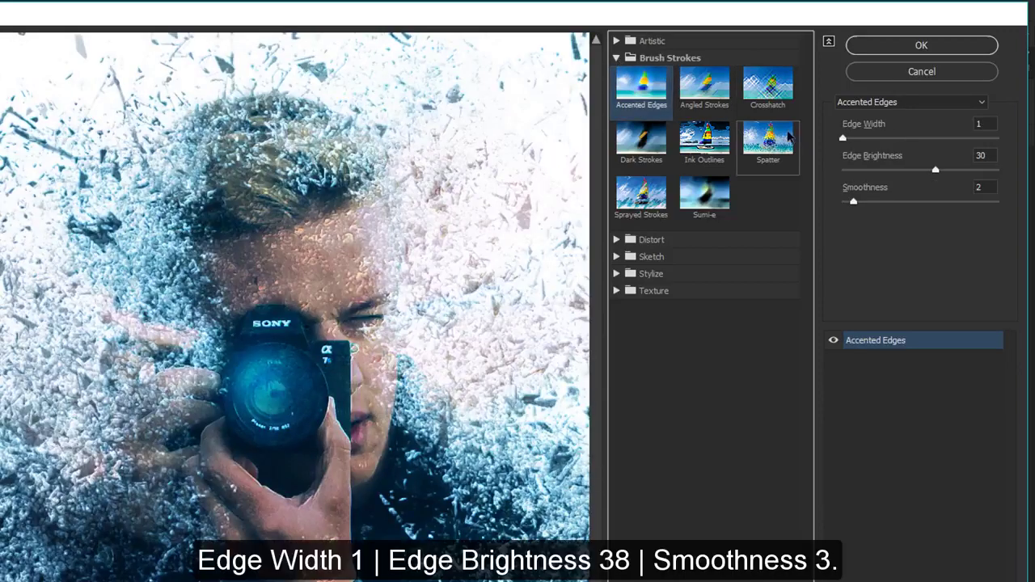
{"action": "left_click_drag", "start_coordinate": [936, 170], "coordinate": [957, 171]}
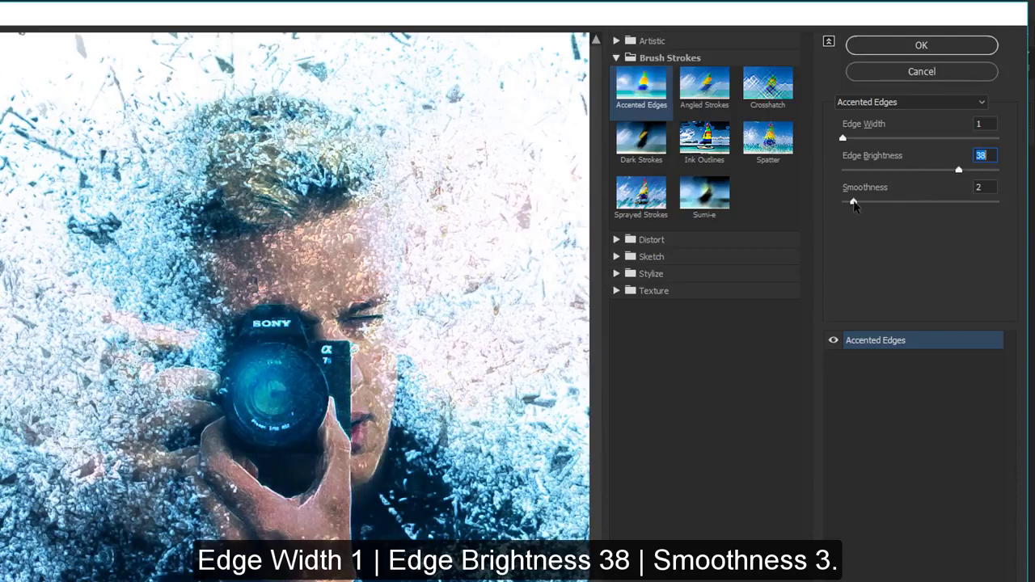
{"action": "left_click_drag", "start_coordinate": [854, 203], "coordinate": [863, 205]}
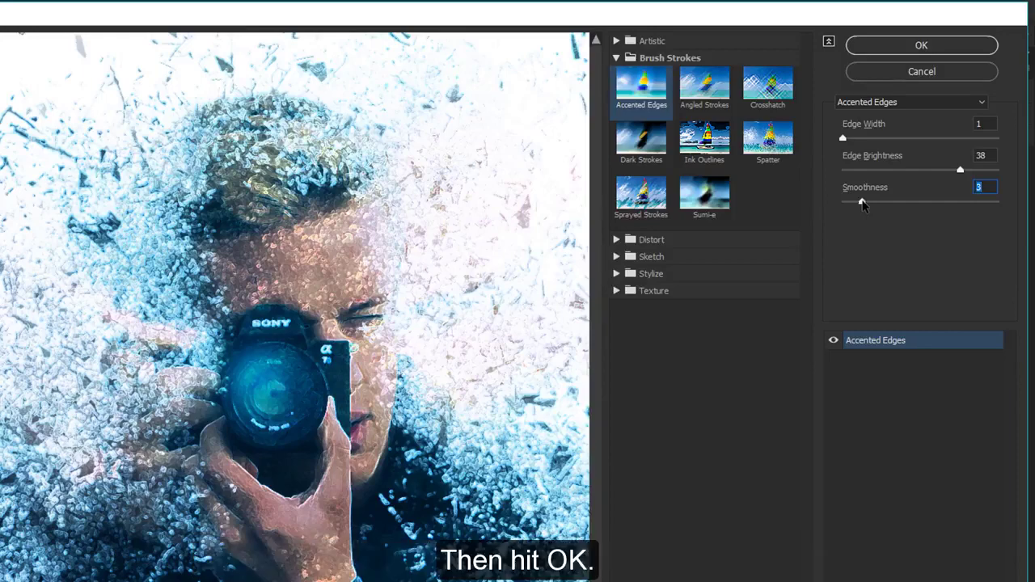
{"action": "left_click", "coordinate": [922, 46]}
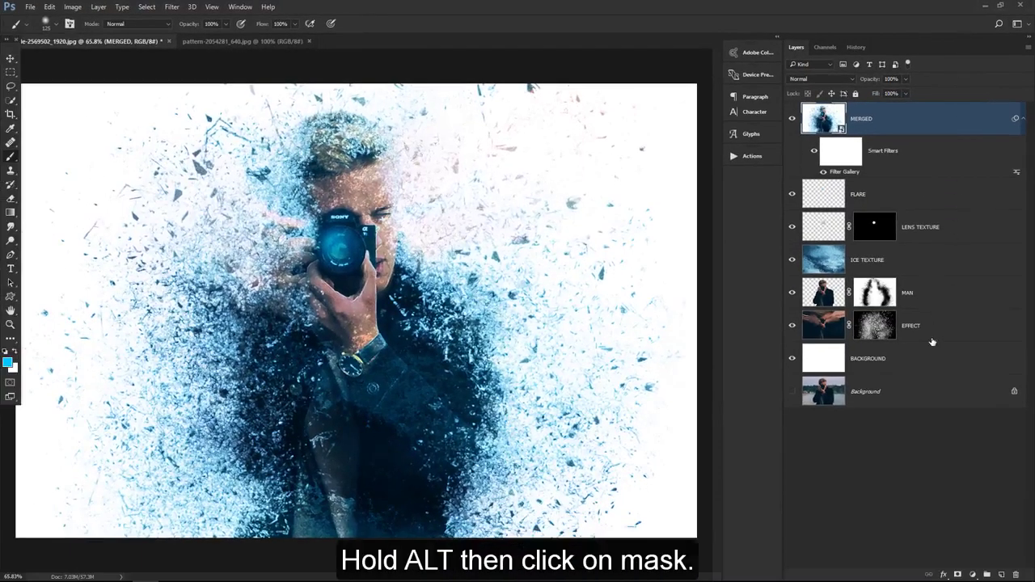
Add a black layer mask to MERGED and paint white over parts of the man with larger and smaller soft brushes to restore the effect
{"action": "left_click", "coordinate": [957, 575], "text": "alt"}
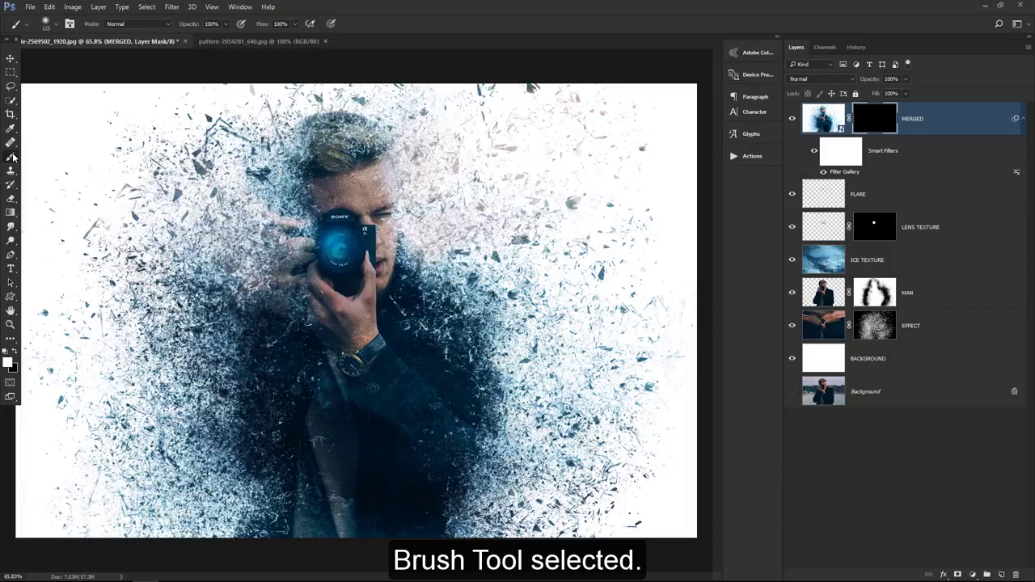
{"action": "key", "text": "bracketright"}
{"action": "key", "text": "bracketright"}
{"action": "key", "text": "bracketright"}
{"action": "key", "text": "bracketright"}
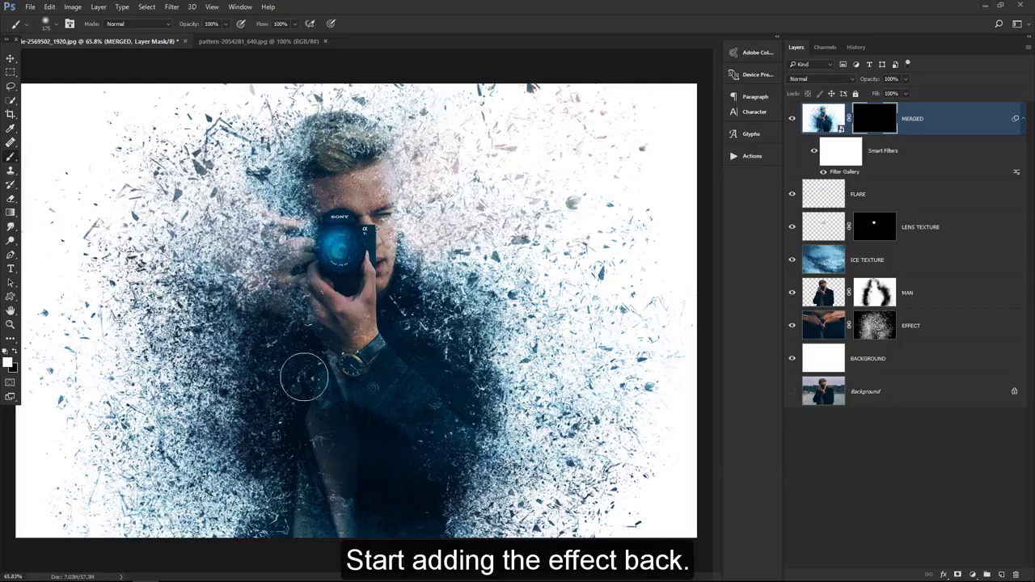
{"action": "mouse_move", "coordinate": [317, 398]}
{"action": "left_mouse_down"}
{"action": "mouse_move", "coordinate": [350, 366]}
{"action": "mouse_move", "coordinate": [397, 391]}
{"action": "mouse_move", "coordinate": [463, 459]}
{"action": "mouse_move", "coordinate": [418, 317]}
{"action": "mouse_move", "coordinate": [444, 347]}
{"action": "mouse_move", "coordinate": [377, 440]}
{"action": "mouse_move", "coordinate": [412, 435]}
{"action": "mouse_move", "coordinate": [425, 469]}
{"action": "mouse_move", "coordinate": [352, 433]}
{"action": "mouse_move", "coordinate": [278, 432]}
{"action": "mouse_move", "coordinate": [309, 502]}
{"action": "mouse_move", "coordinate": [281, 519]}
{"action": "mouse_move", "coordinate": [322, 535]}
{"action": "mouse_move", "coordinate": [337, 462]}
{"action": "mouse_move", "coordinate": [327, 380]}
{"action": "mouse_move", "coordinate": [295, 280]}
{"action": "mouse_move", "coordinate": [358, 343]}
{"action": "mouse_move", "coordinate": [339, 289]}
{"action": "mouse_move", "coordinate": [307, 264]}
{"action": "mouse_move", "coordinate": [324, 315]}
{"action": "mouse_move", "coordinate": [449, 230]}
{"action": "mouse_move", "coordinate": [349, 172]}
{"action": "mouse_move", "coordinate": [317, 286]}
{"action": "mouse_move", "coordinate": [468, 467]}
{"action": "mouse_move", "coordinate": [469, 437]}
{"action": "mouse_move", "coordinate": [352, 364]}
{"action": "mouse_move", "coordinate": [360, 406]}
{"action": "mouse_move", "coordinate": [252, 419]}
{"action": "mouse_move", "coordinate": [344, 383]}
{"action": "left_mouse_up"}
{"action": "key", "text": "bracketleft"}
{"action": "key", "text": "bracketleft"}
{"action": "key", "text": "bracketleft"}
{"action": "key", "text": "bracketleft"}
{"action": "key", "text": "bracketleft"}
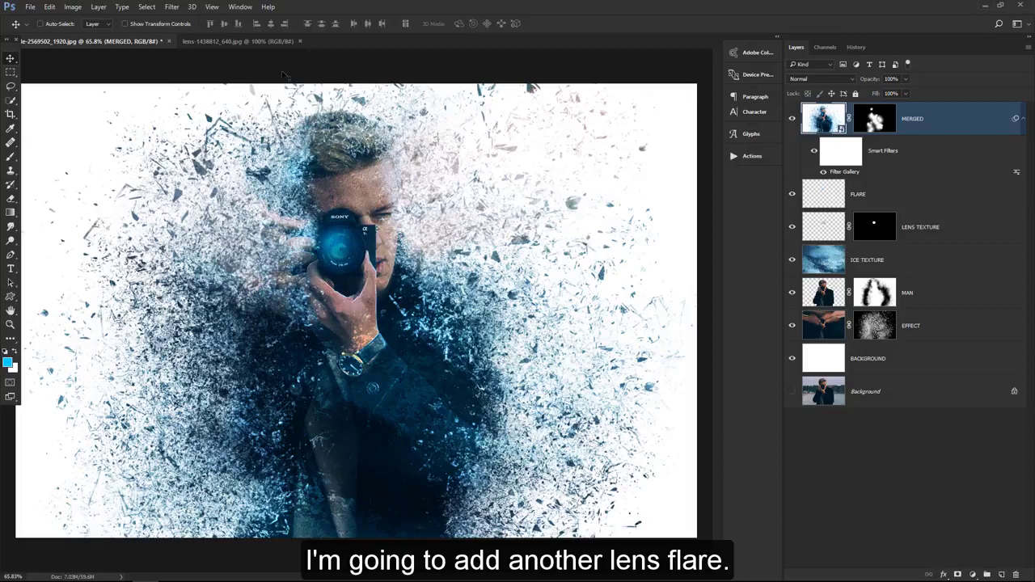
Bring the lens-1438812_640.jpg flare image into the portrait document and position its bright spot over the camera
{"action": "left_click", "coordinate": [257, 40]}
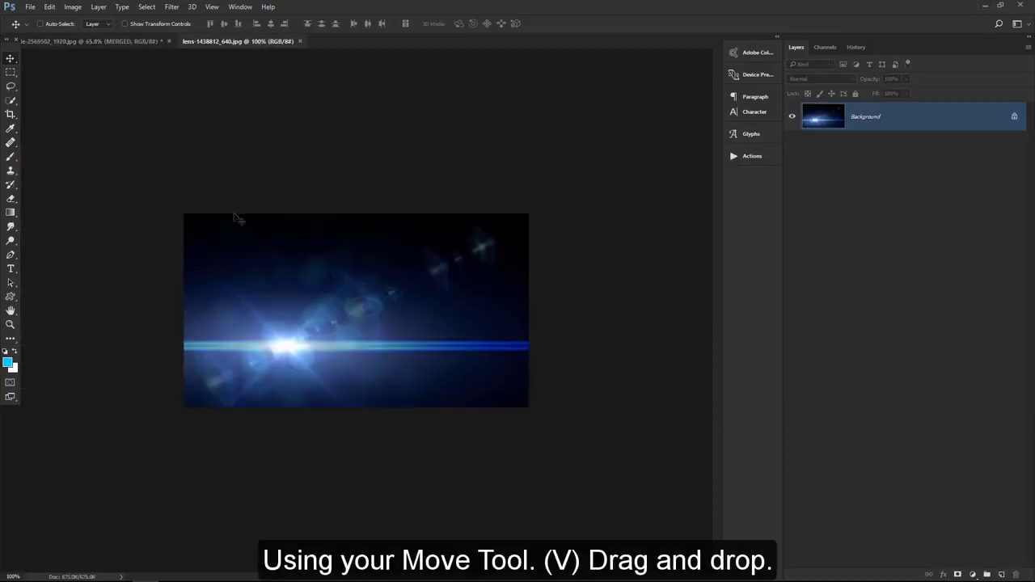
{"action": "left_click_drag", "start_coordinate": [239, 220], "coordinate": [330, 225]}
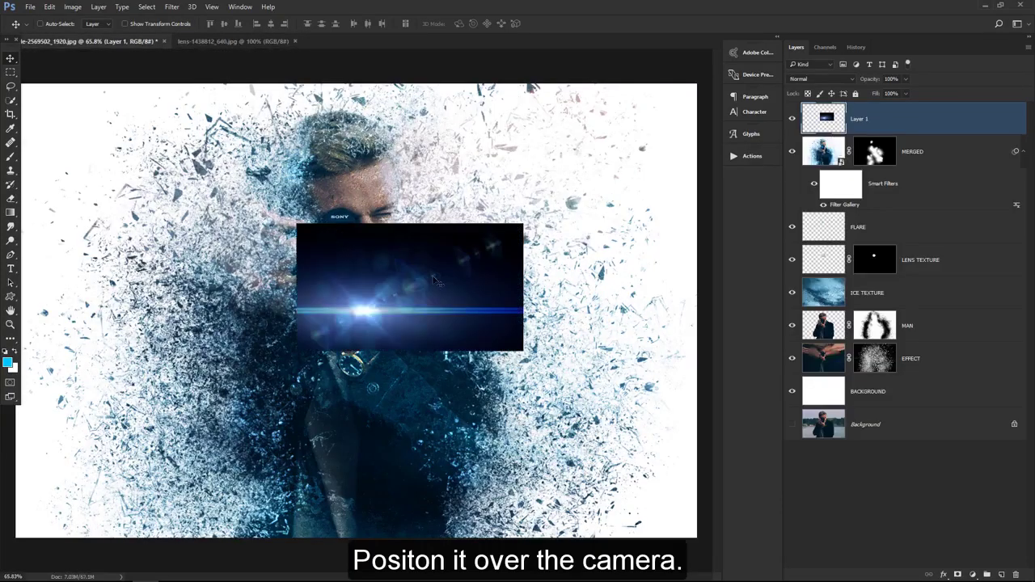
{"action": "left_click_drag", "start_coordinate": [439, 282], "coordinate": [419, 200]}
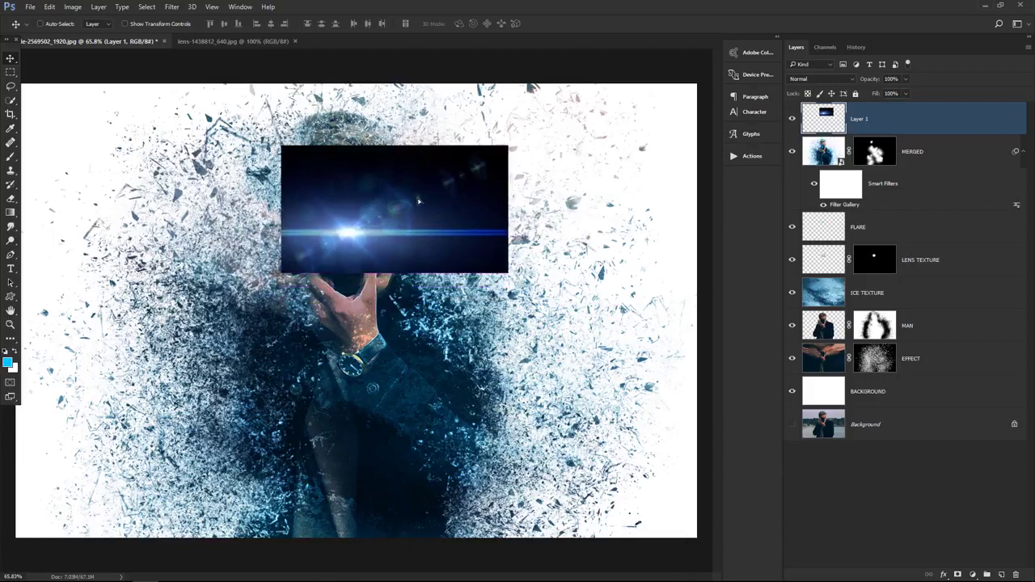
Set the flare image layer's blending mode to Screen and rename the layer as LENS FLARE
{"action": "left_click", "coordinate": [822, 78]}
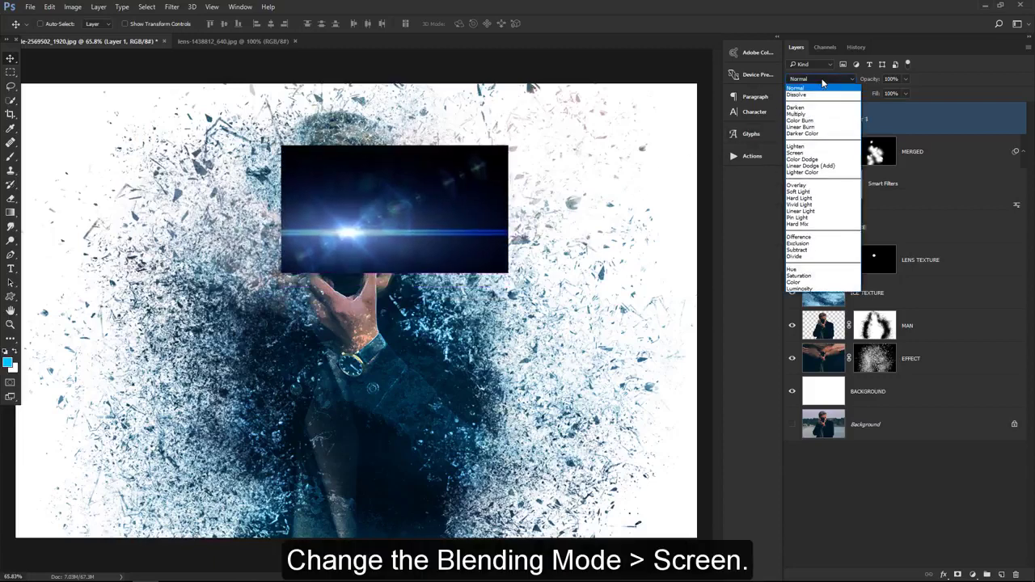
{"action": "left_click", "coordinate": [831, 154]}
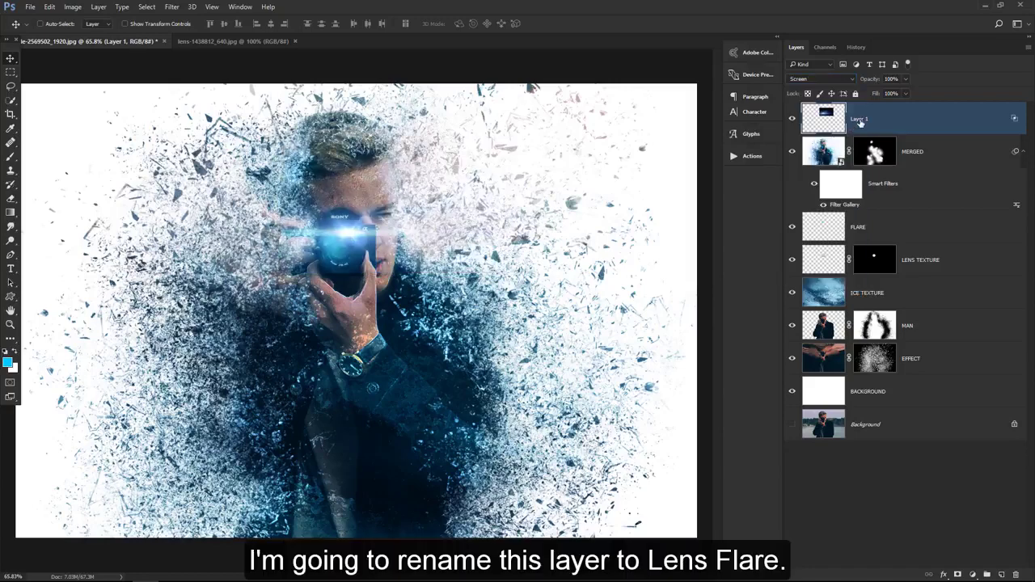
{"action": "double_click", "coordinate": [859, 119]}
{"action": "type", "text": "LENS FLARE"}
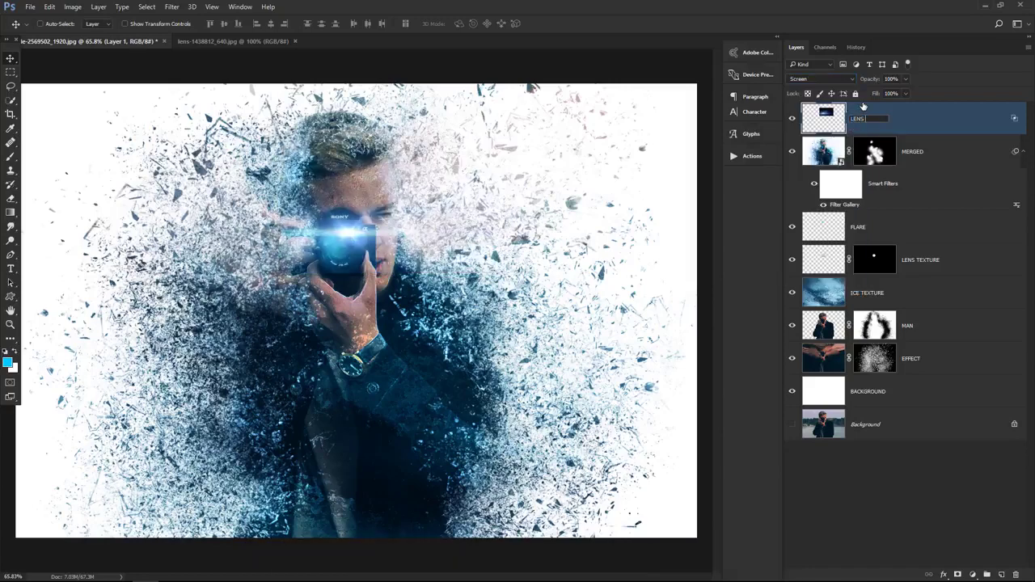
{"action": "key", "text": "Return"}
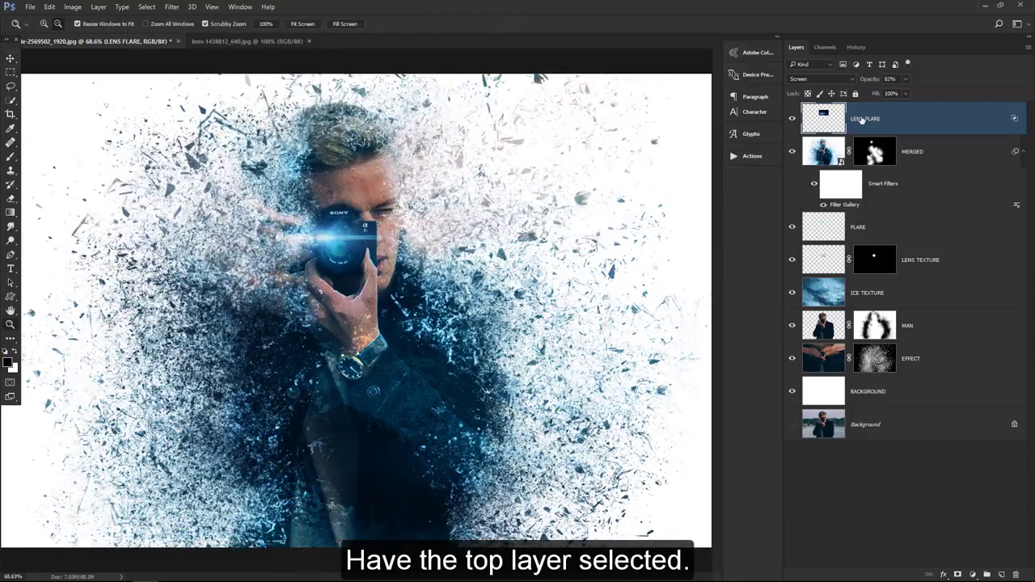
Merge all visible layers into a new top layer and name it SHARPEN
{"action": "key", "text": "ctrl+shift+alt+e"}
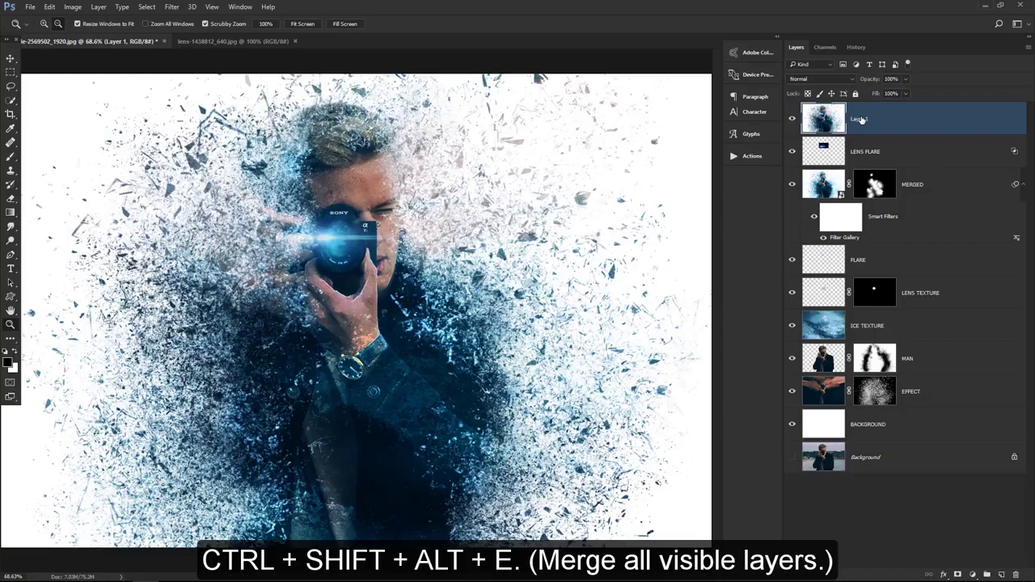
{"action": "double_click", "coordinate": [859, 119]}
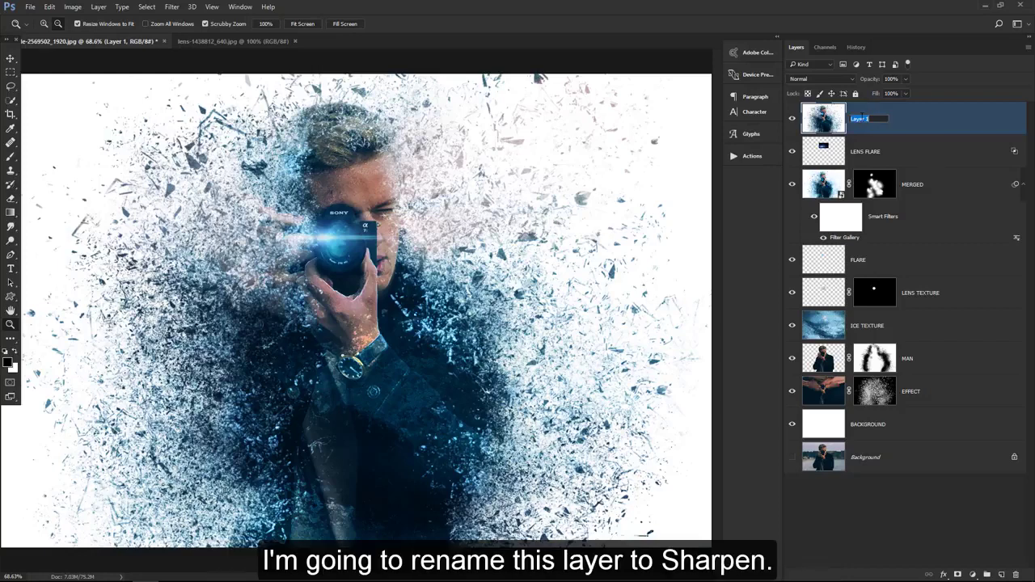
{"action": "type", "text": "SHARPEN"}
{"action": "key", "text": "Return"}
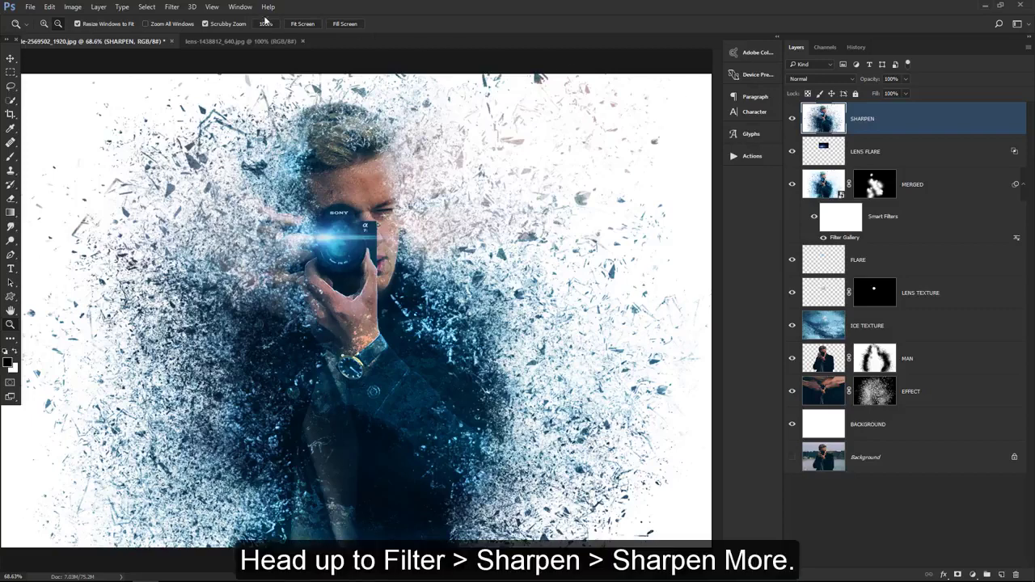
Apply the Sharpen More filter to the SHARPEN layer and lower the layer's opacity to about 81%
{"action": "left_click", "coordinate": [180, 9]}
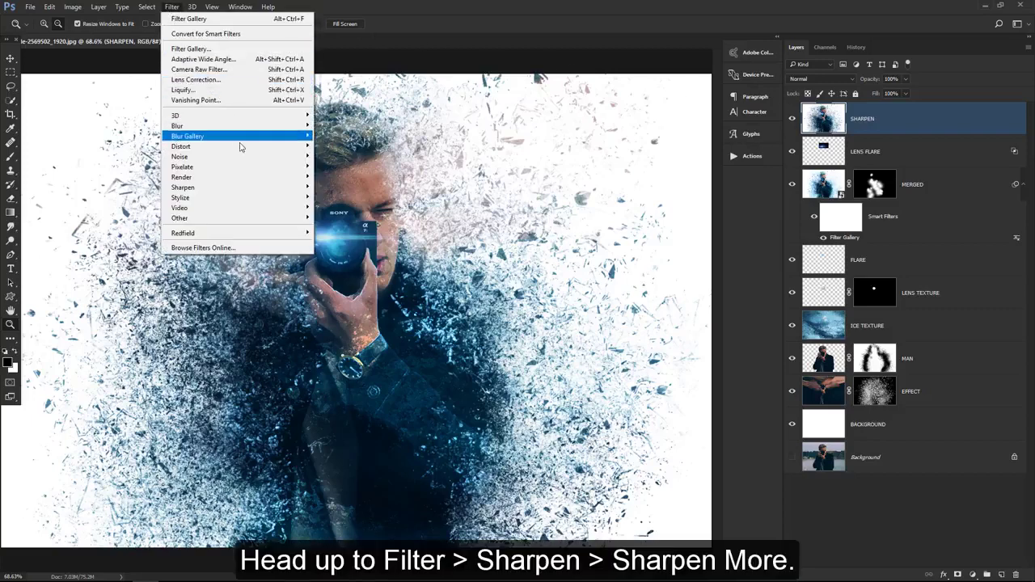
{"action": "mouse_move", "coordinate": [258, 188]}
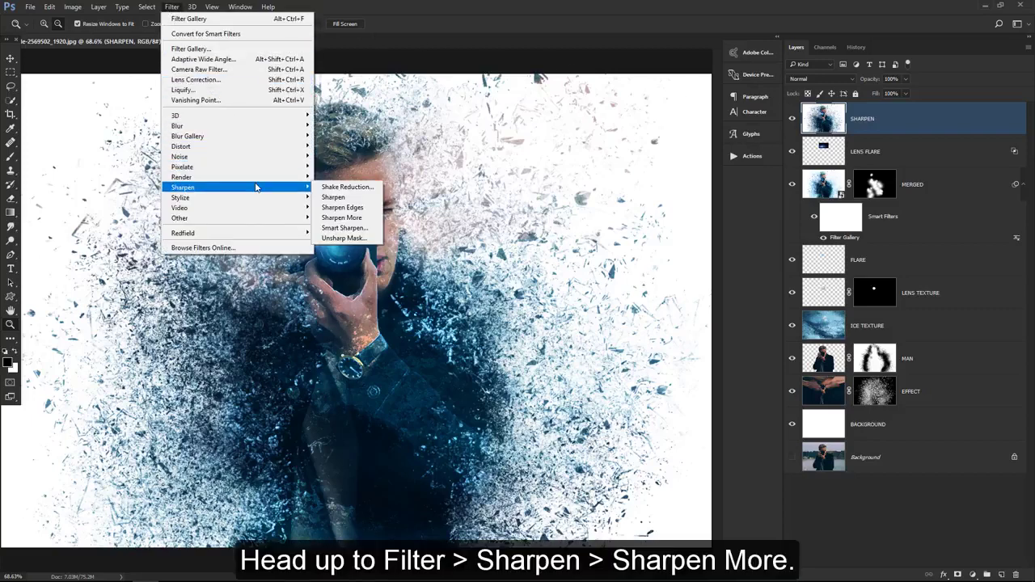
{"action": "left_click", "coordinate": [364, 221]}
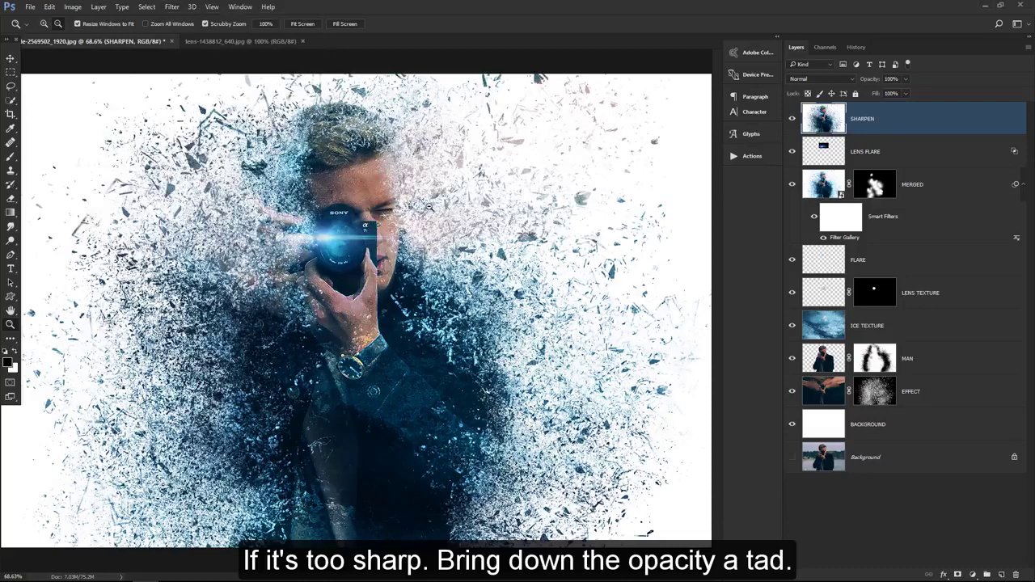
{"action": "left_click_drag", "start_coordinate": [879, 81], "coordinate": [867, 83]}
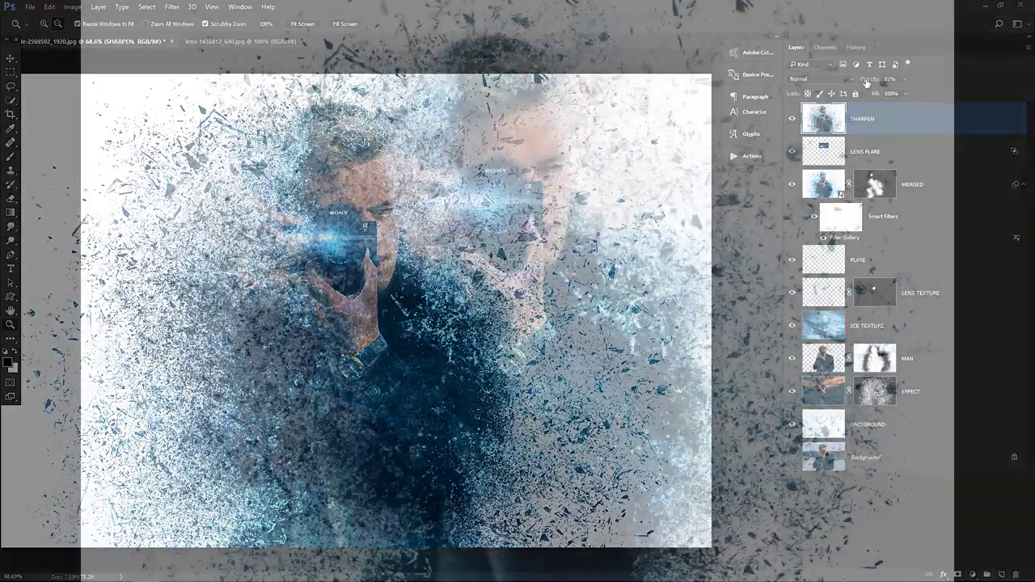